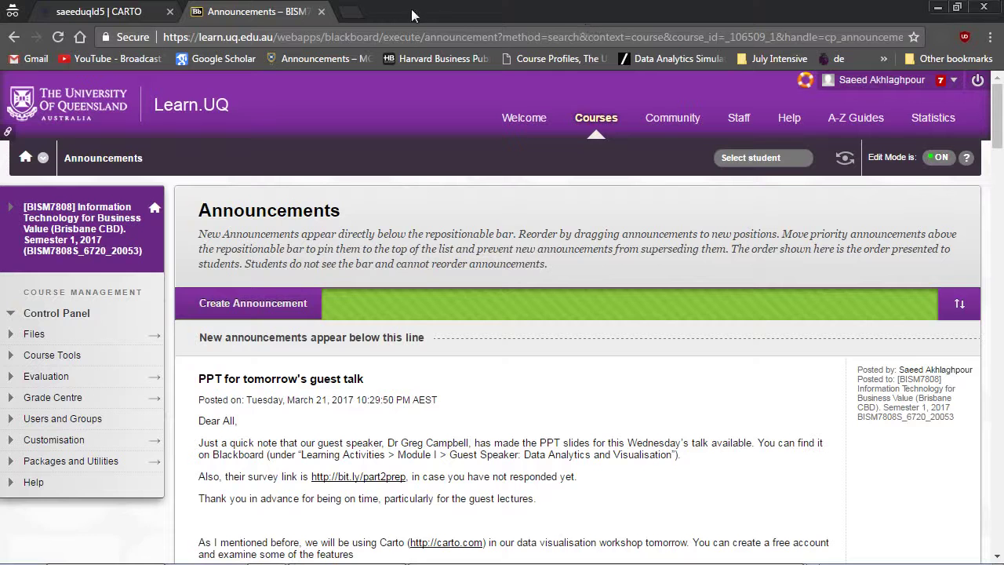
Open data.gov.au in a new browser tab and go to its list of datasets.
click(350, 11)
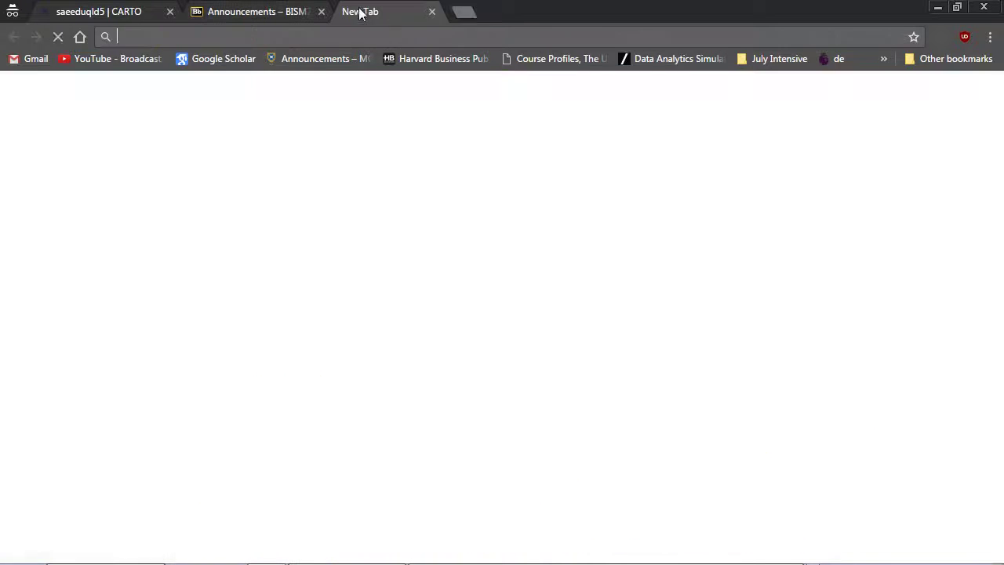
text(data.gov.au)
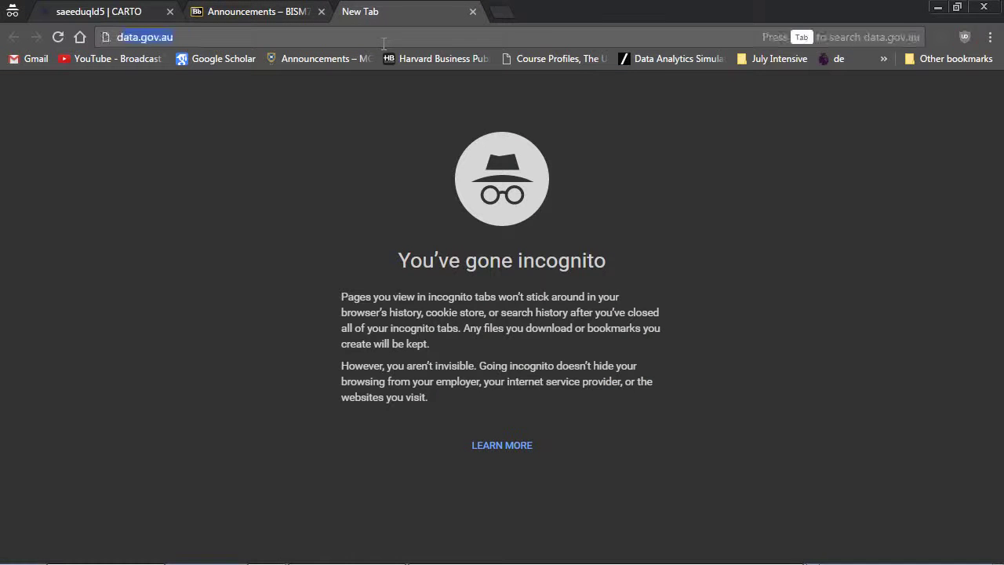
key(Return)
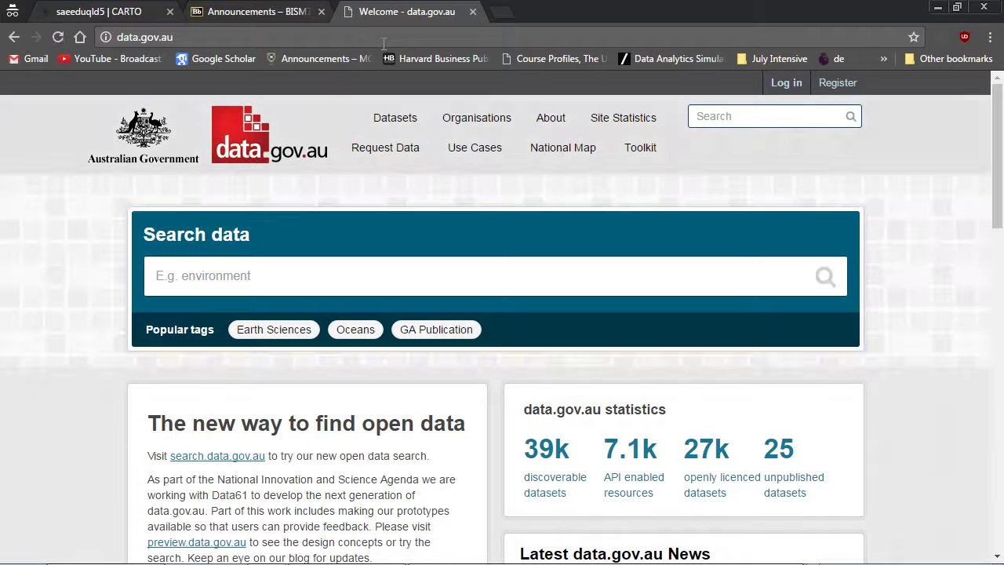
click(392, 119)
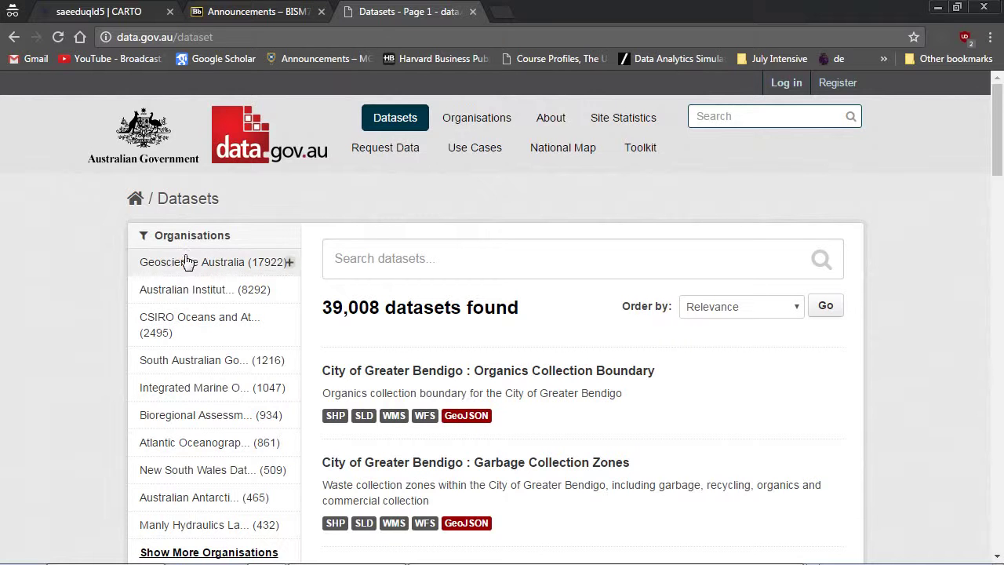
Look through the organisation, group and tag filters of the dataset list.
scroll(212, 278, down, 1)
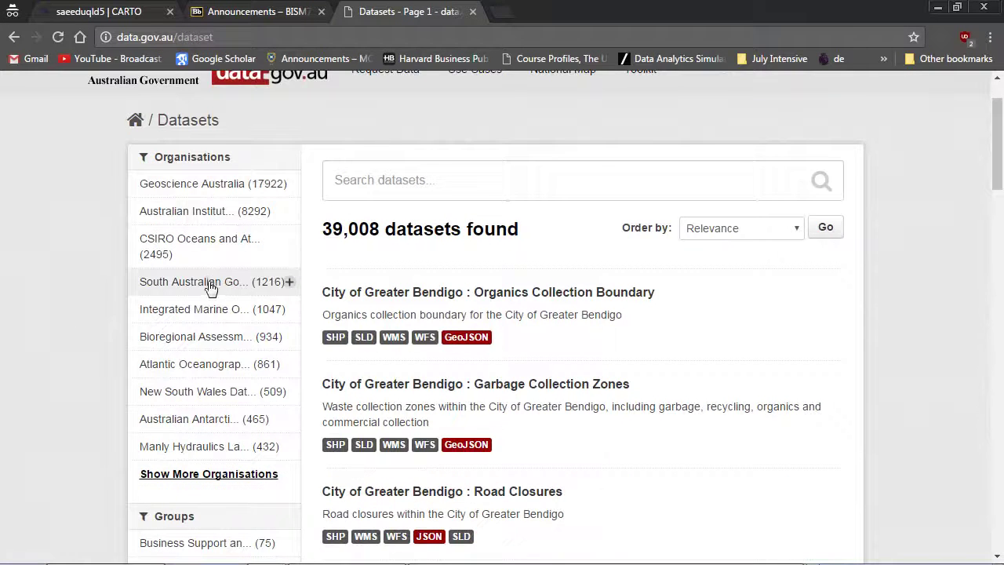
scroll(212, 287, down, 3)
scroll(208, 274, up, 3)
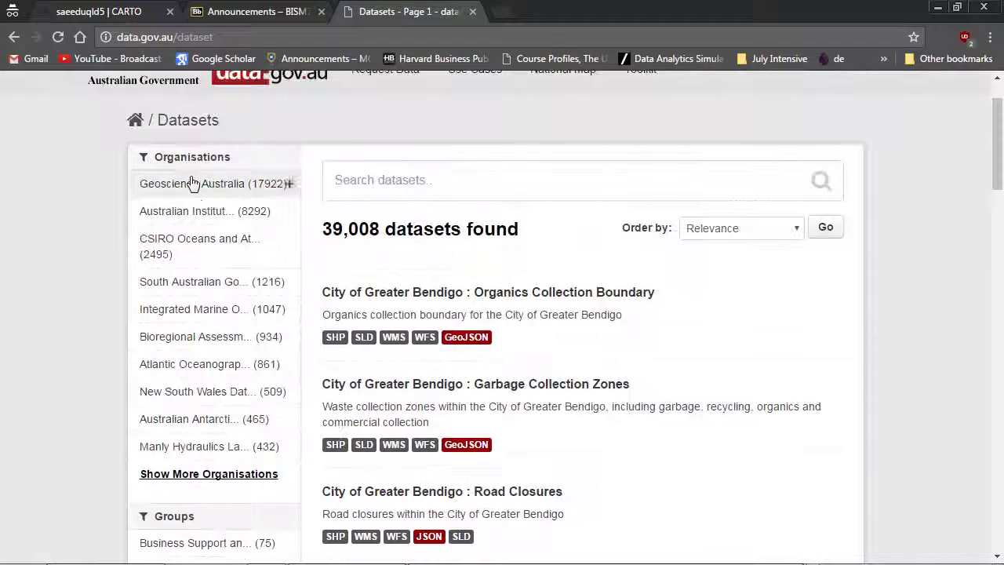
scroll(227, 274, down, 3)
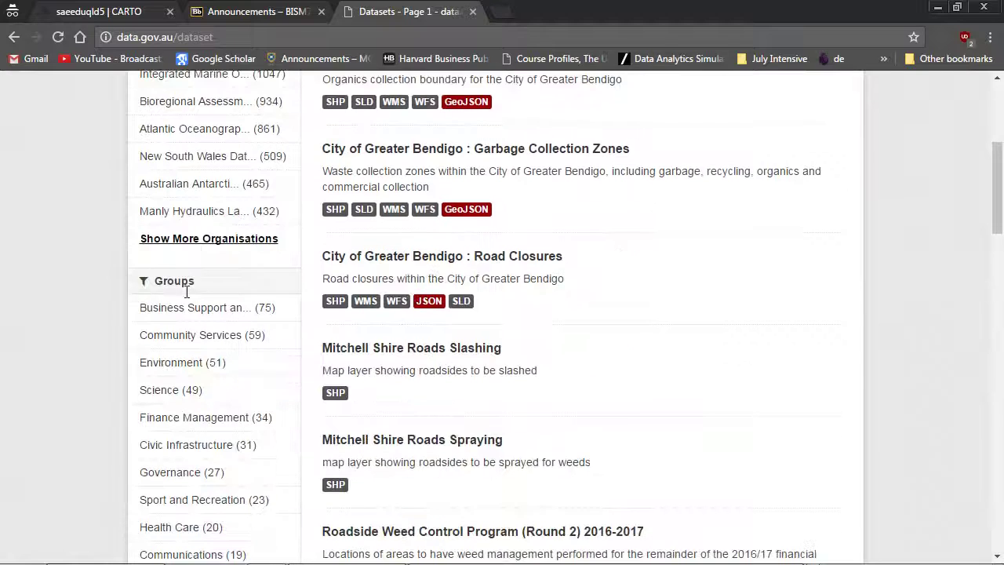
scroll(187, 293, down, 3)
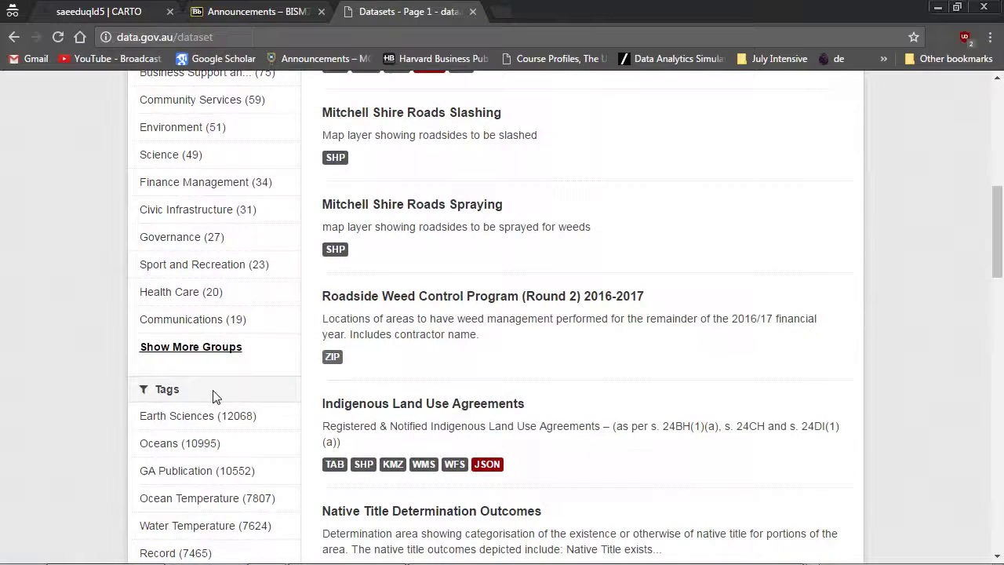
scroll(216, 396, down, 3)
scroll(207, 343, up, 12)
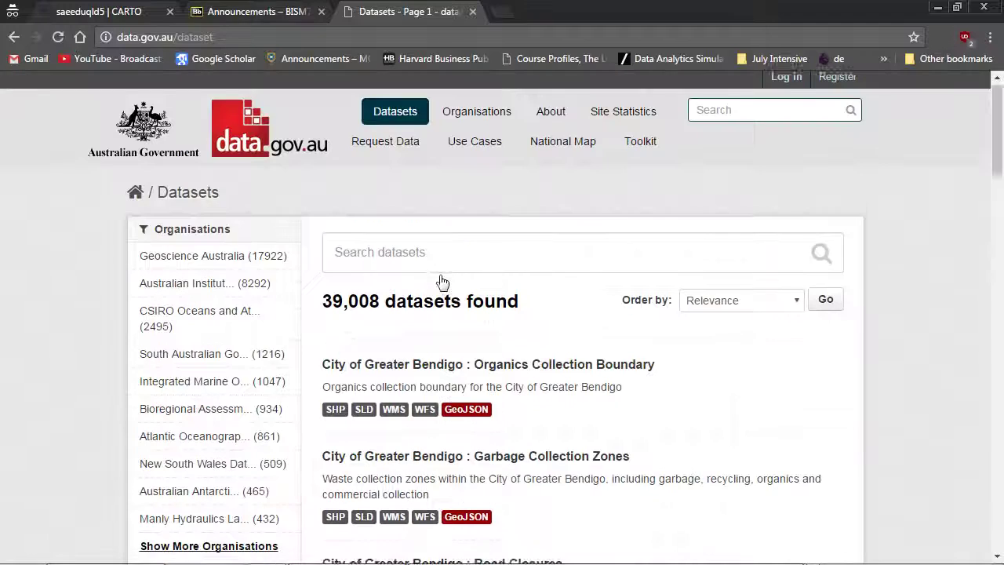
Search the datasets for "taxation" and open the Taxation Statistics 2013-14 dataset.
click(420, 277)
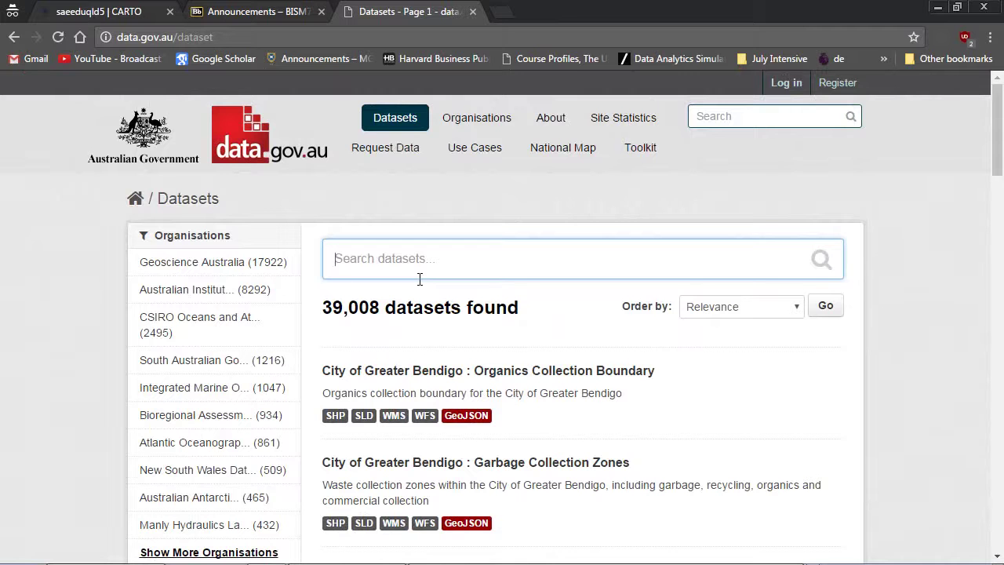
text(taxation)
key(Return)
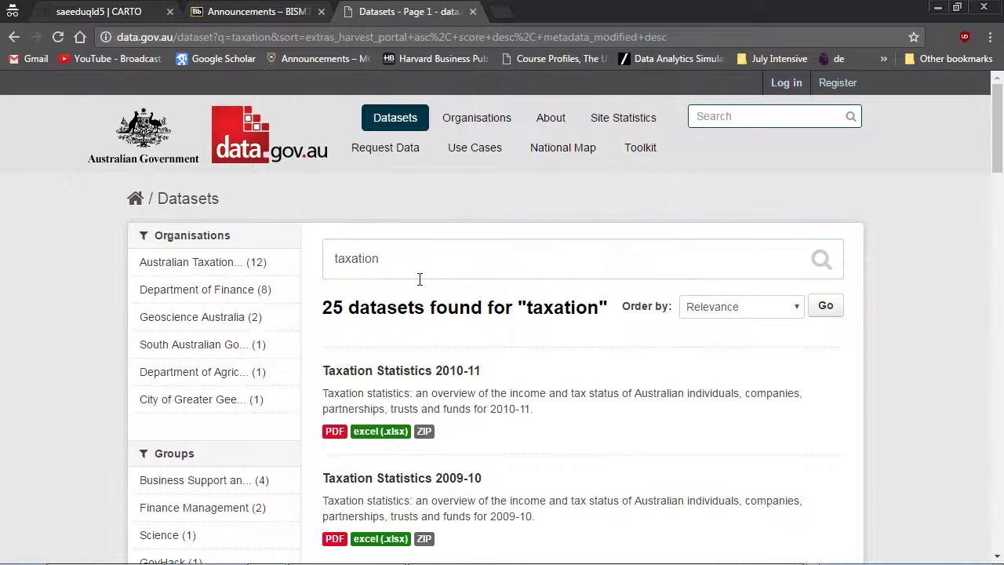
scroll(426, 270, down, 5)
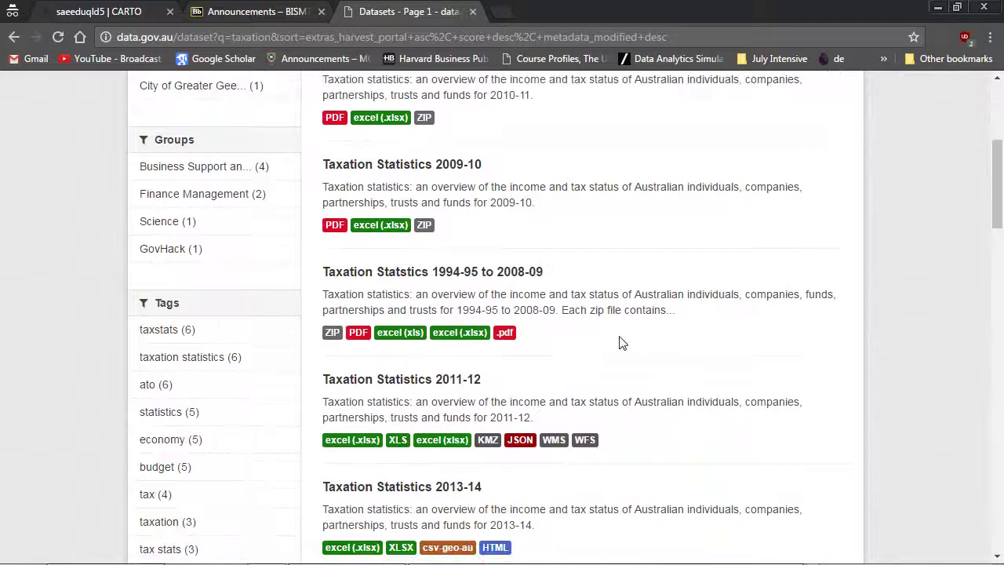
scroll(532, 408, down, 1)
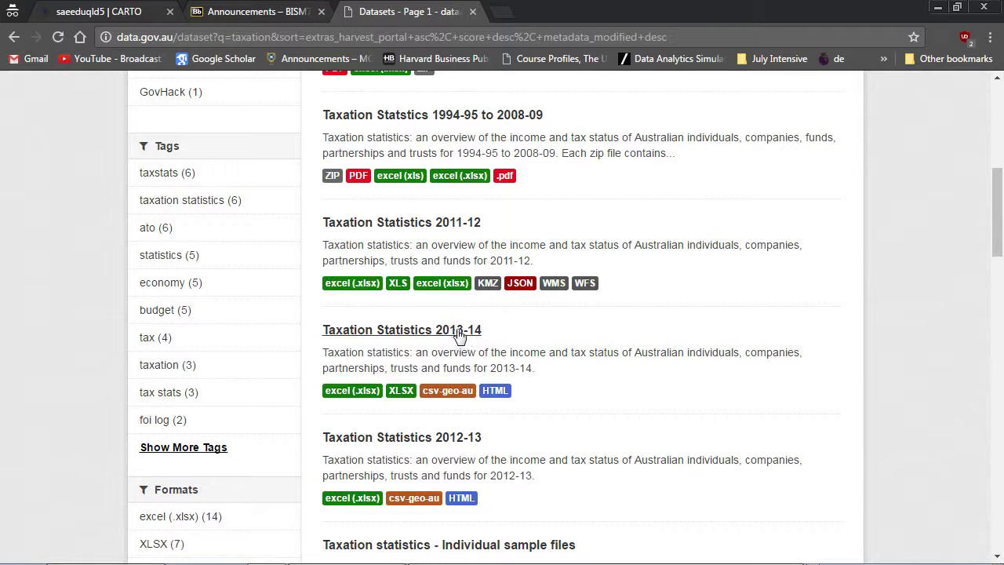
click(457, 333)
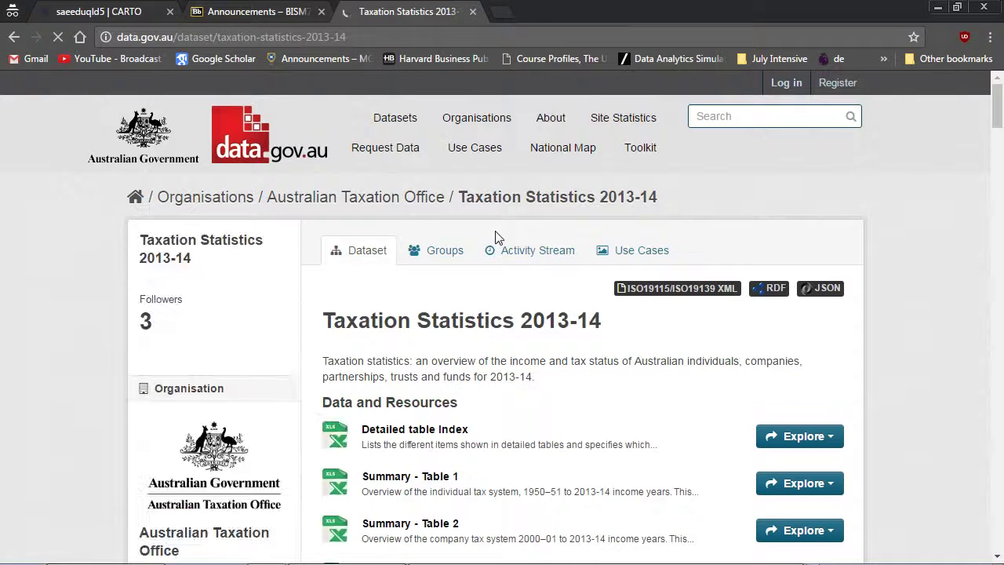
Find "pos" on the dataset page to locate the postcode tables and open the resource Individuals - Table 8.
scroll(564, 328, down, 1)
scroll(564, 327, down, 3)
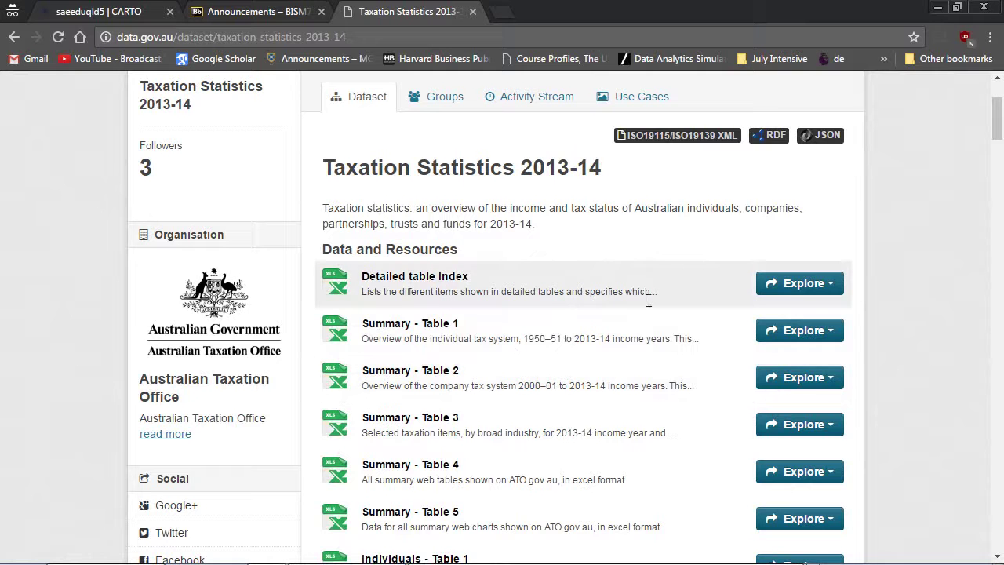
scroll(647, 301, down, 2)
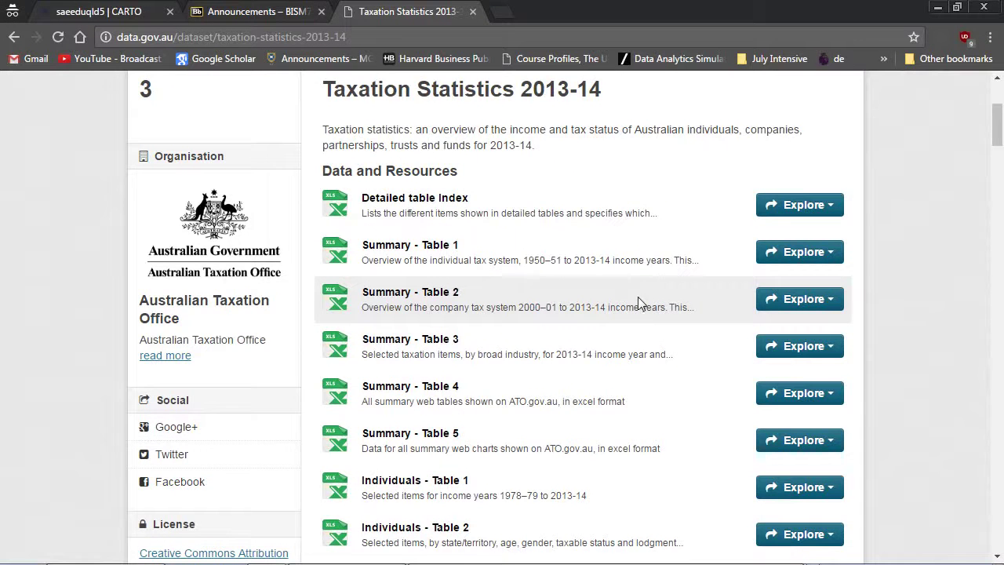
scroll(623, 305, down, 2)
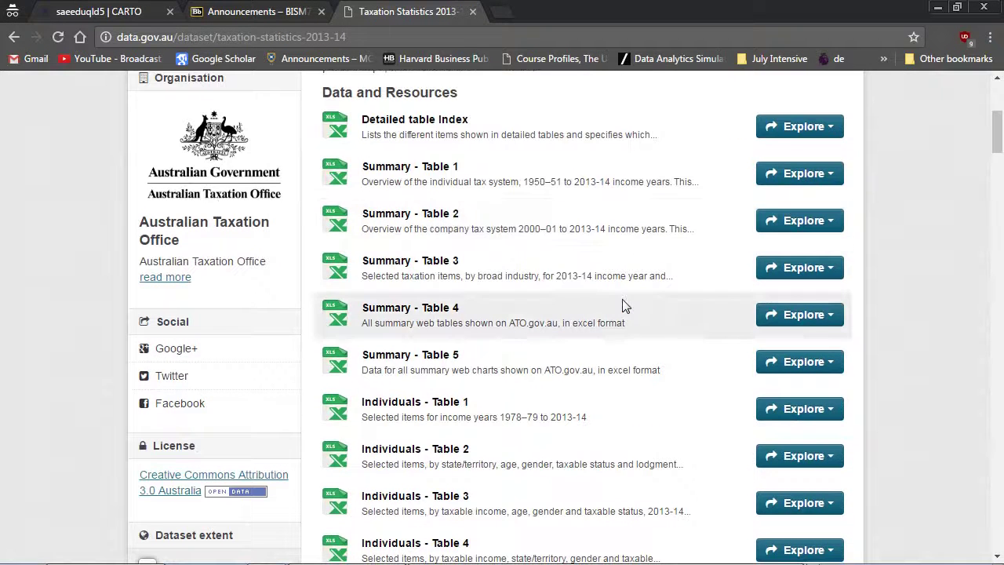
key(ctrl+f)
text(pos)
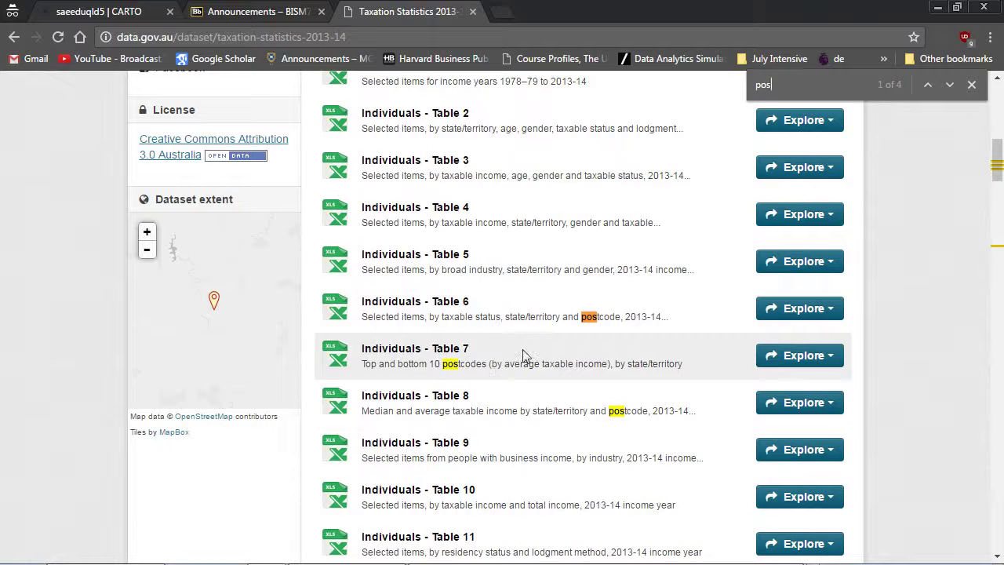
scroll(530, 355, down, 1)
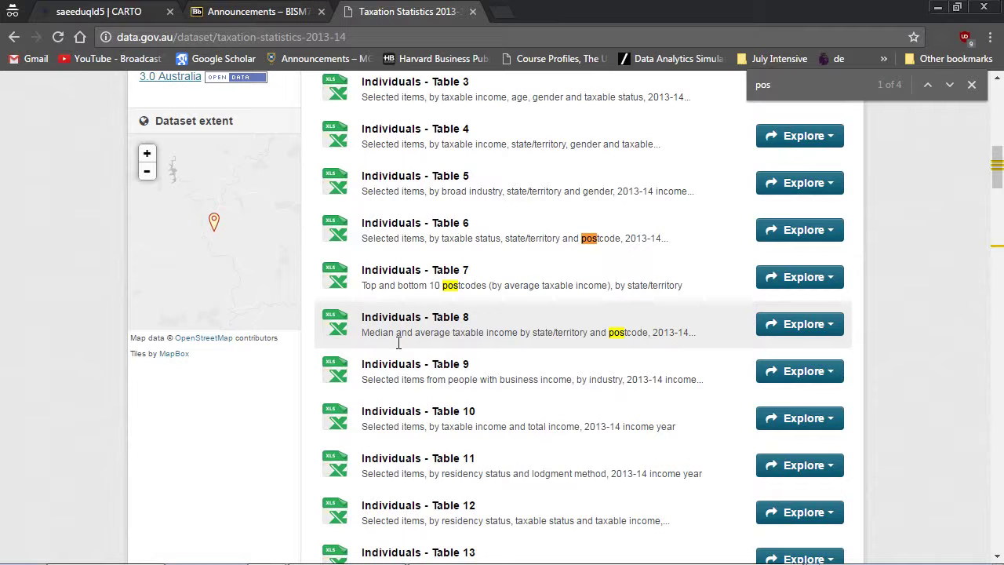
click(446, 320)
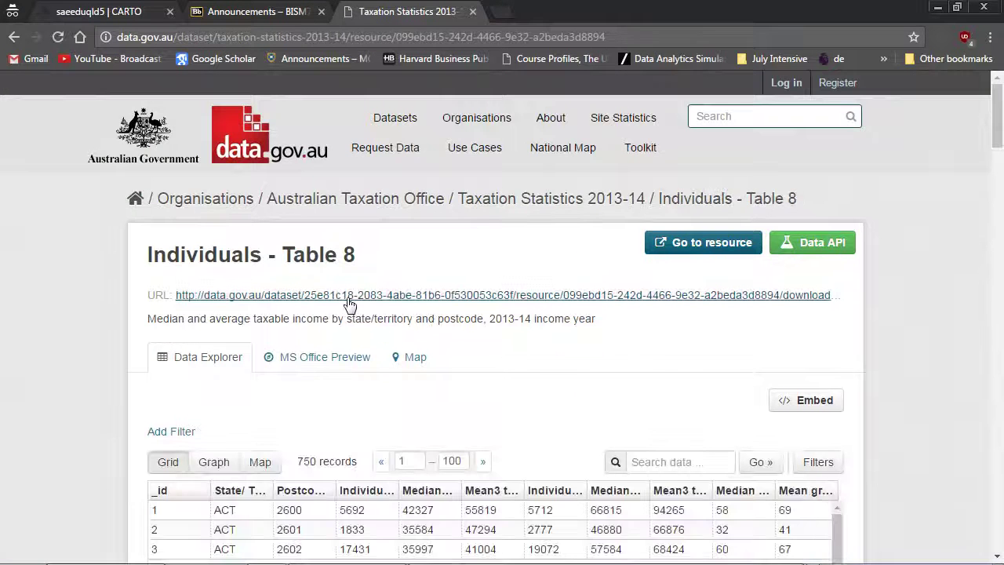
Download the Table 8 workbook to the Downloads folder under its suggested name and open it in Excel with editing enabled.
click(351, 298)
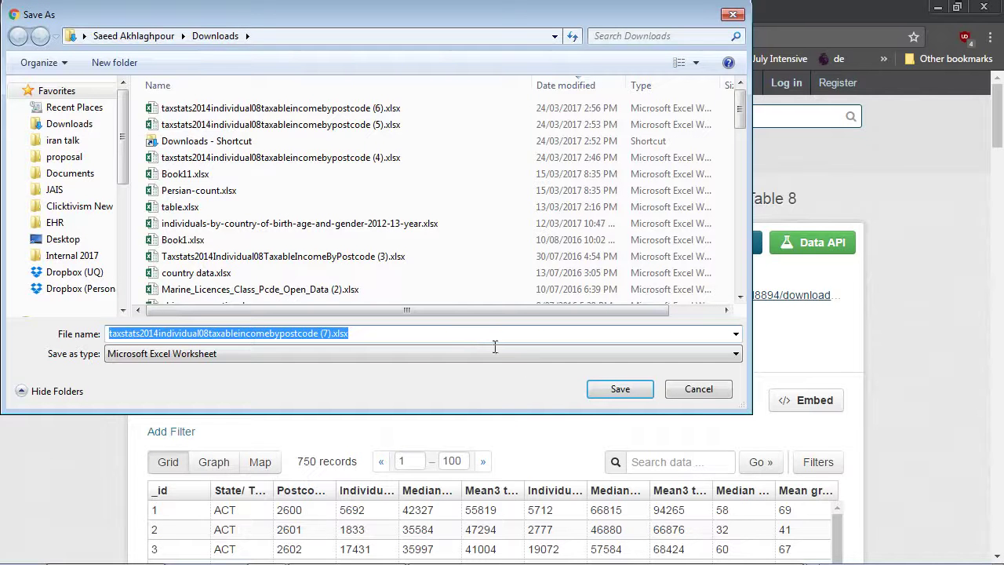
click(620, 389)
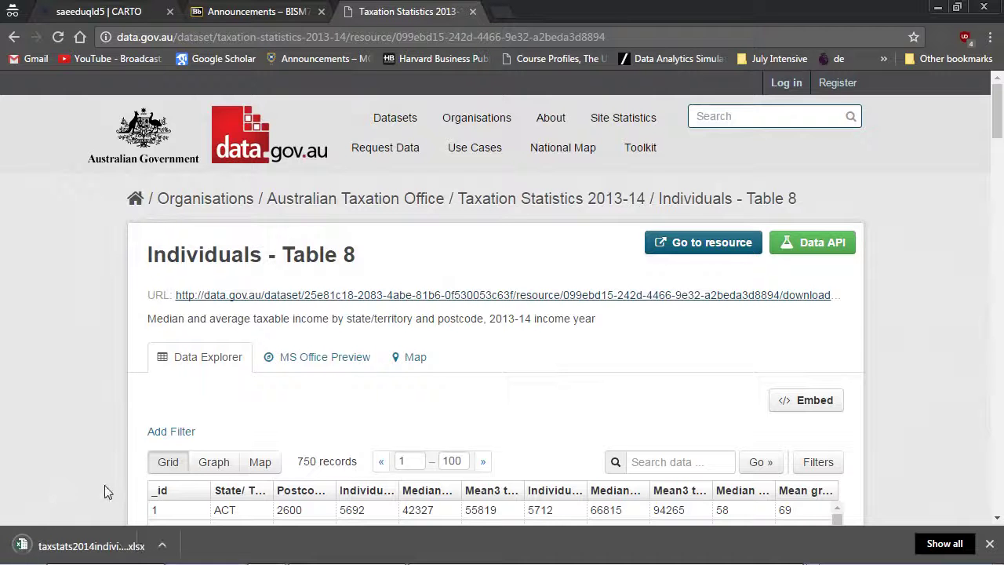
click(135, 540)
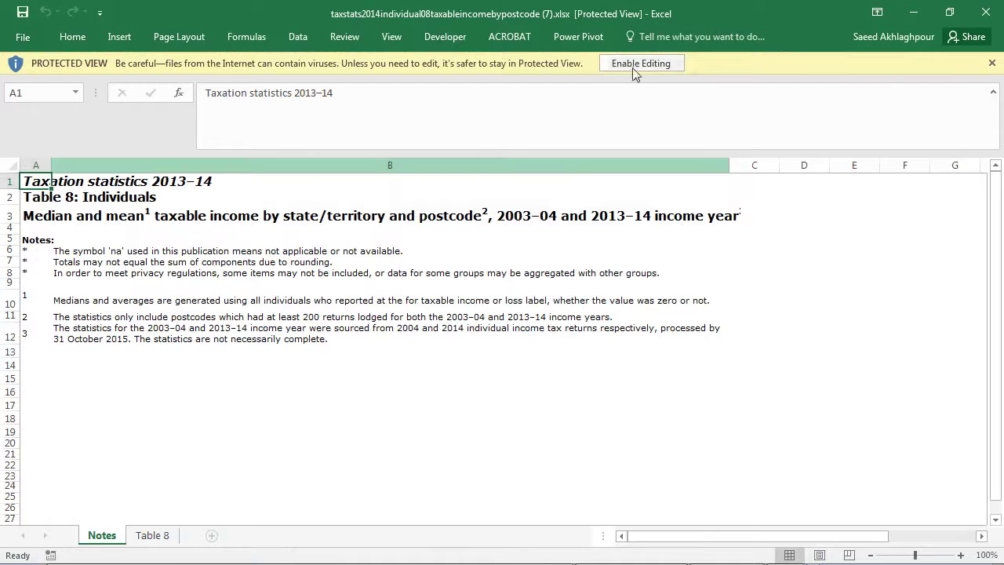
click(681, 63)
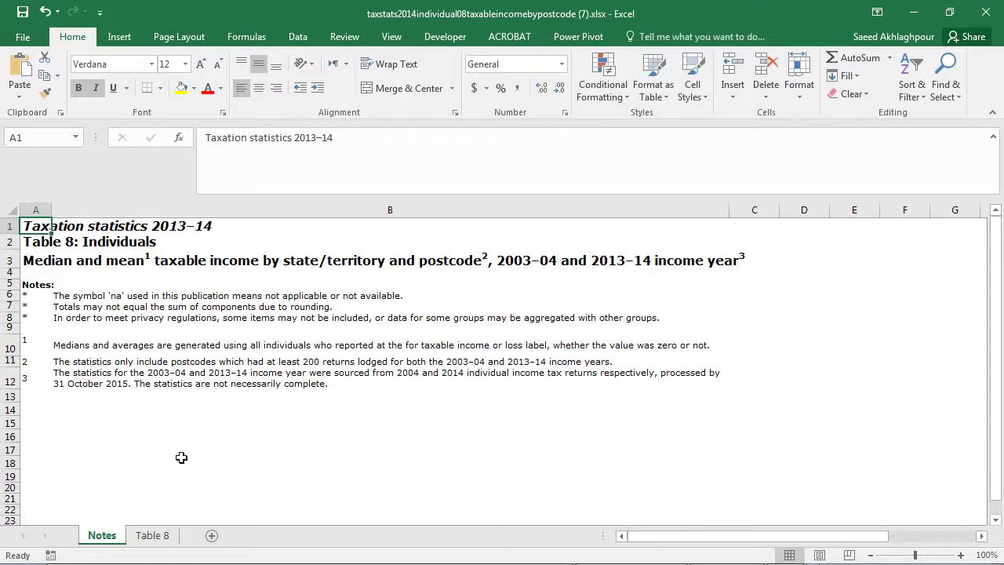
Delete the Notes sheet from the workbook.
right_click(114, 540)
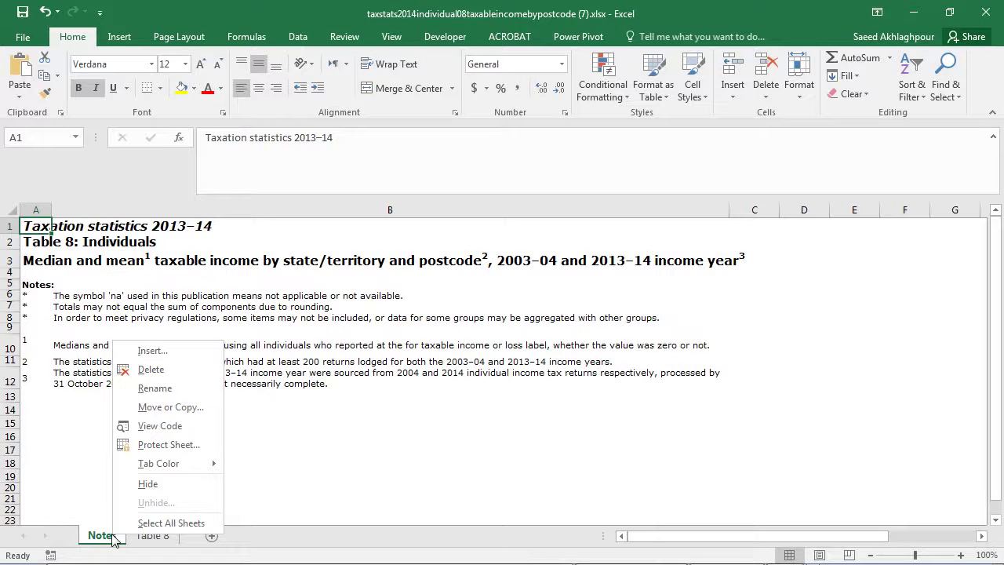
click(151, 373)
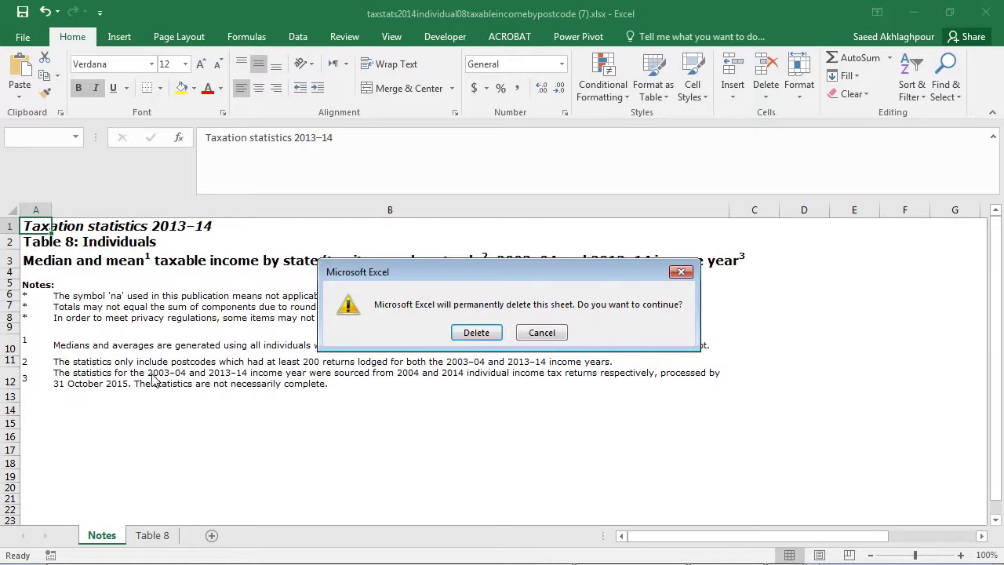
click(474, 333)
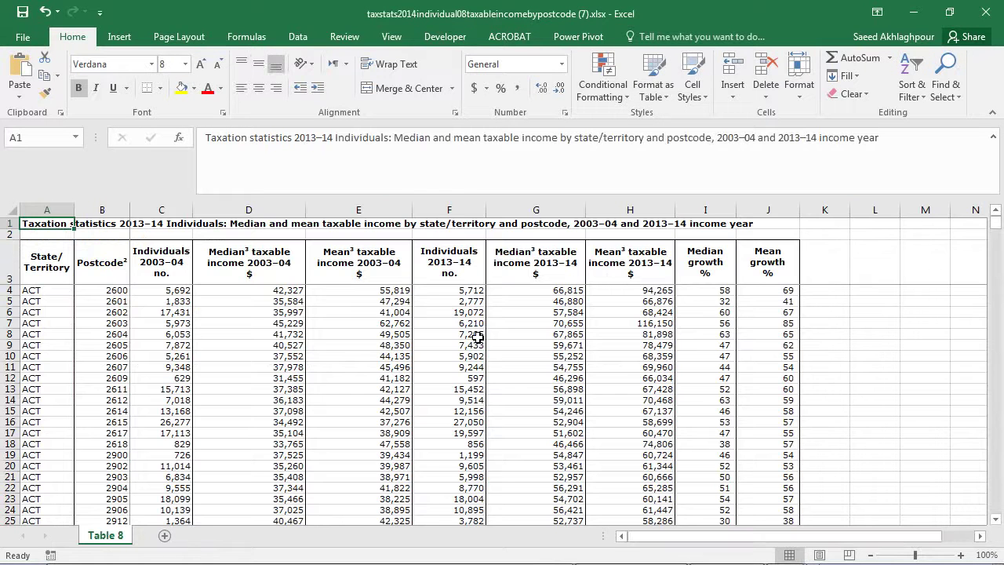
Delete rows 1 and 2, the title row and the empty row above the column headers.
click(10, 224)
ctrl+click(22, 235)
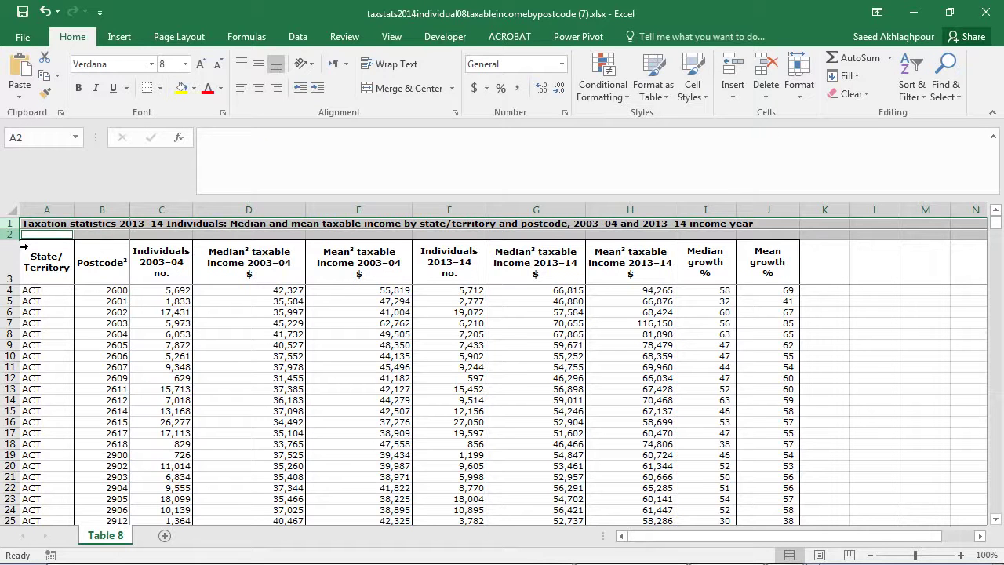
right_click(13, 235)
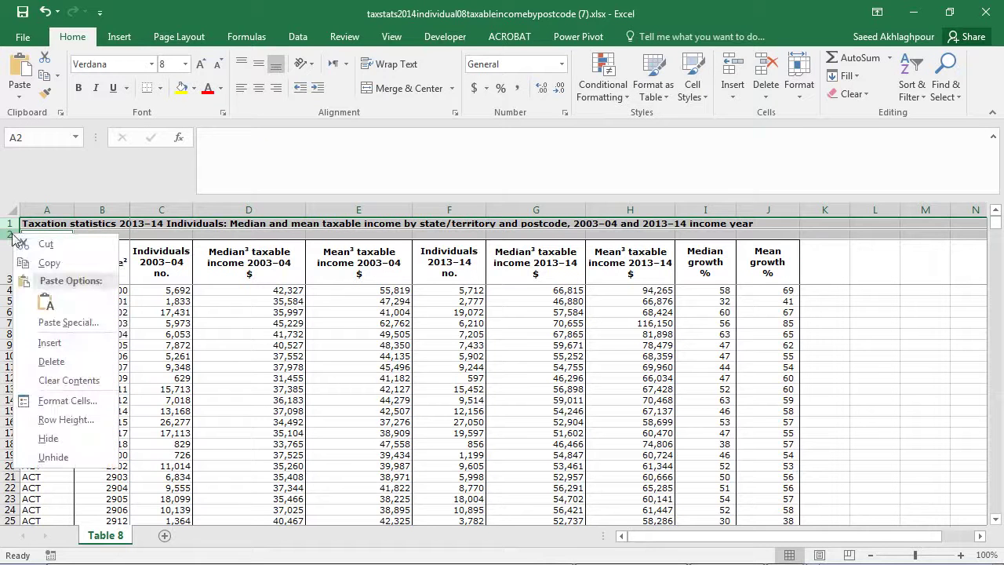
click(74, 363)
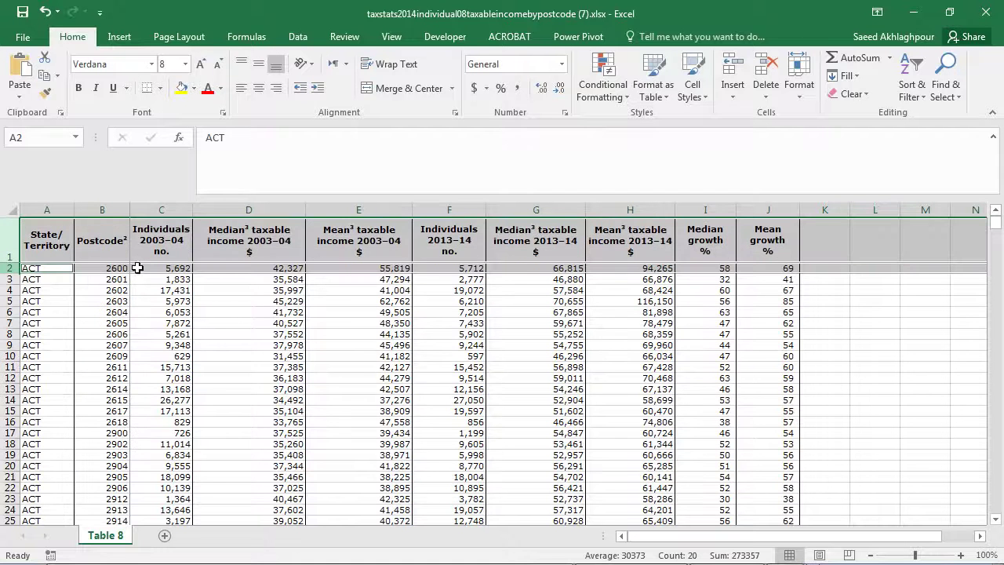
Remove the superscript 3 after "Median" in the header cell G1 so it reads "Median taxable income 2013–14 $".
click(110, 255)
drag(60, 255, 244, 251)
click(243, 251)
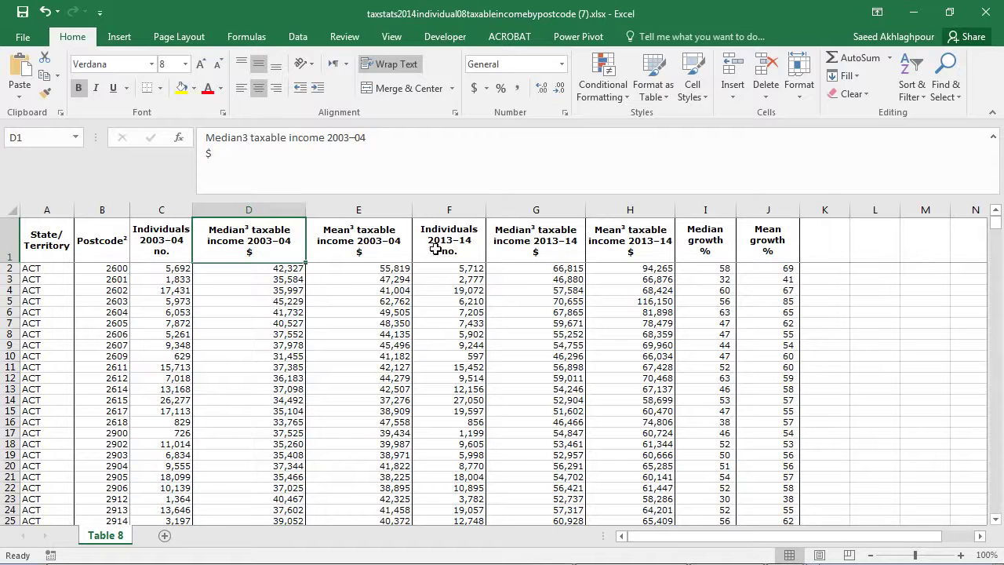
click(534, 239)
double_click(542, 241)
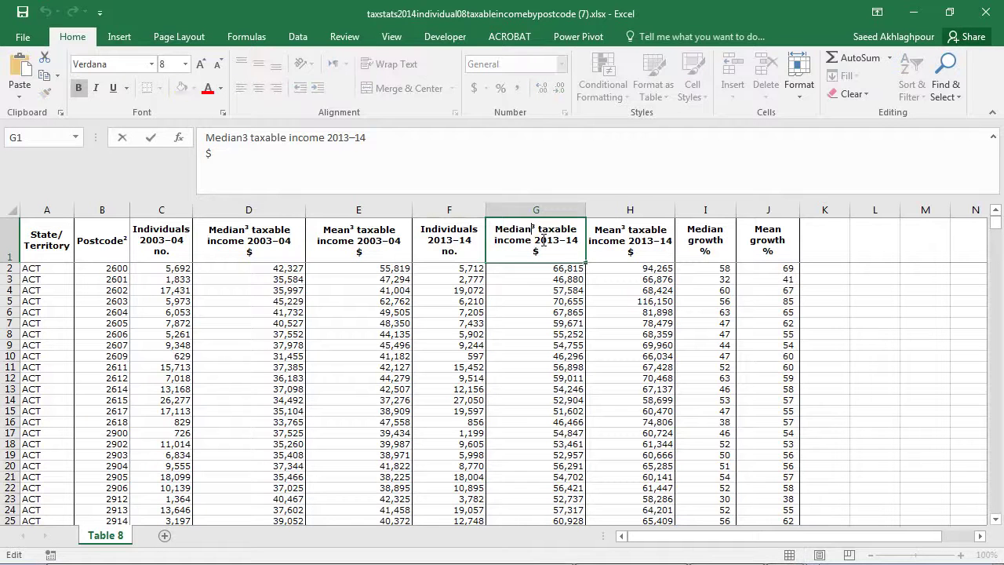
key(BackSpace)
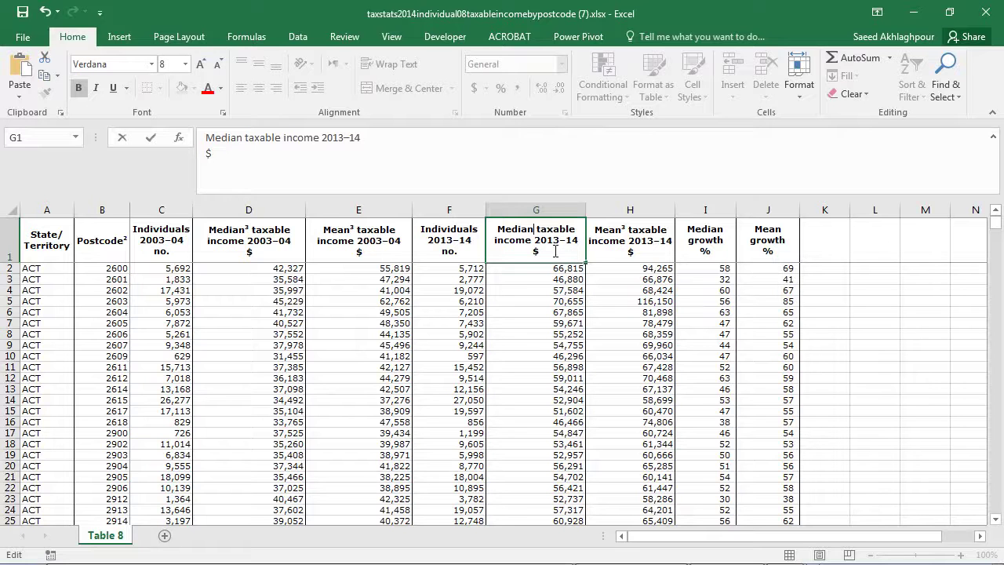
click(550, 271)
click(549, 253)
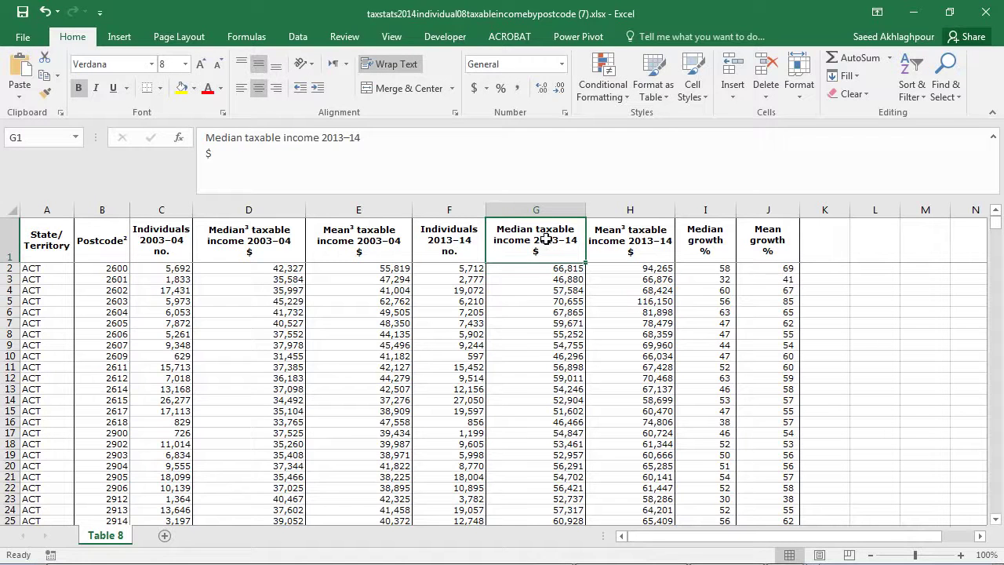
click(39, 271)
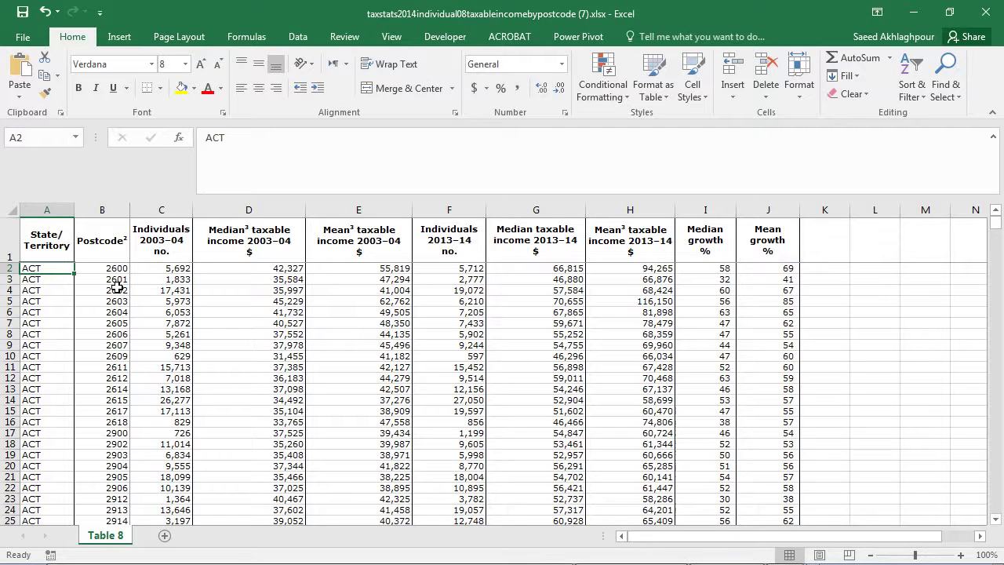
Find the first QLD entry and delete every row above it, from row 2 through row 632, as entire rows.
key(ctrl+f)
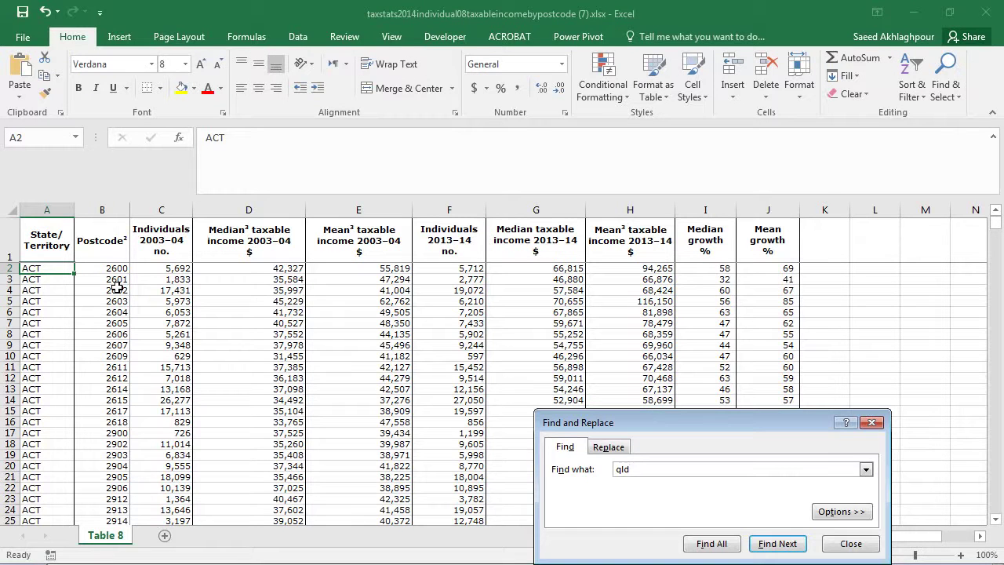
key(Return)
key(Escape)
drag(31, 378, 47, 269)
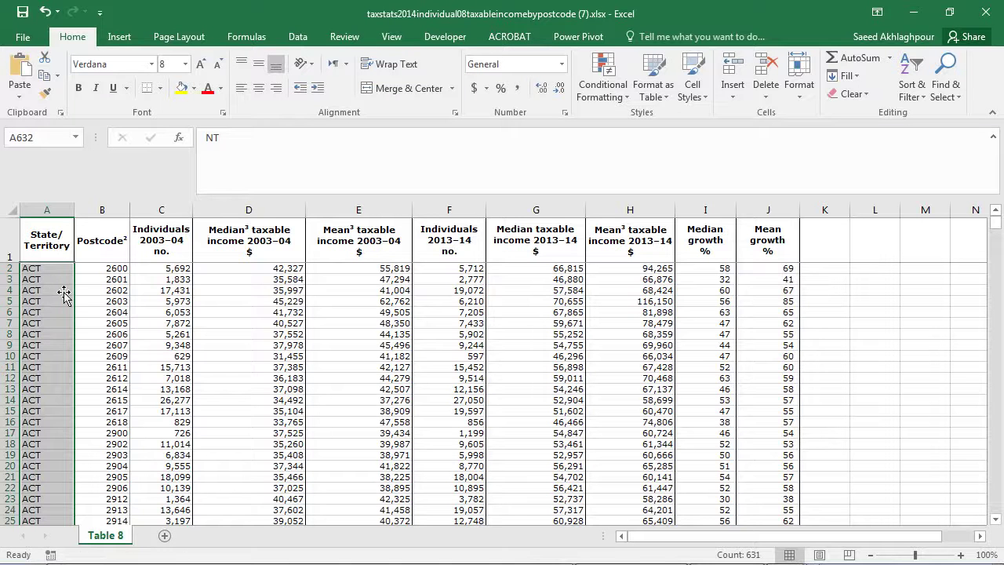
right_click(63, 295)
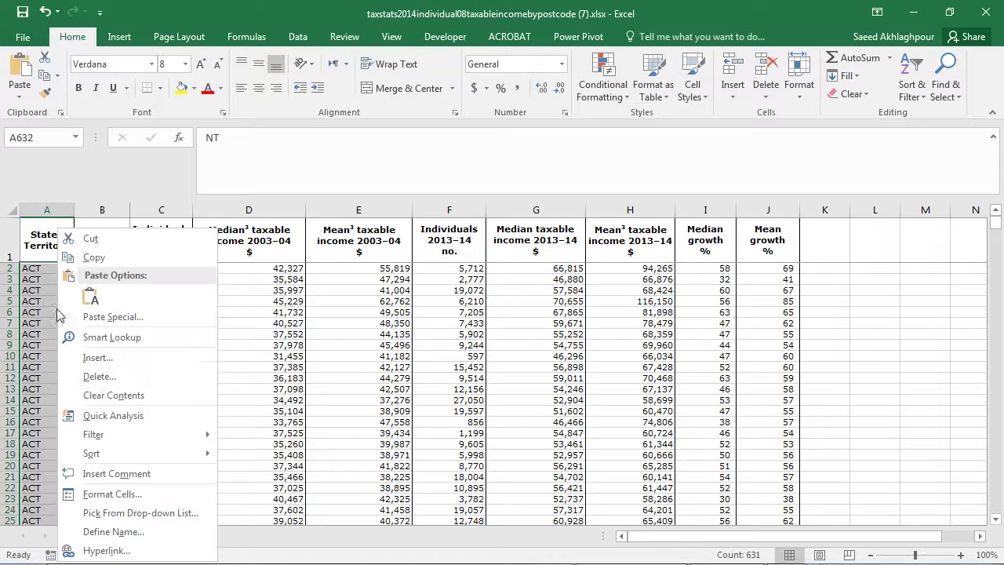
click(96, 382)
click(86, 380)
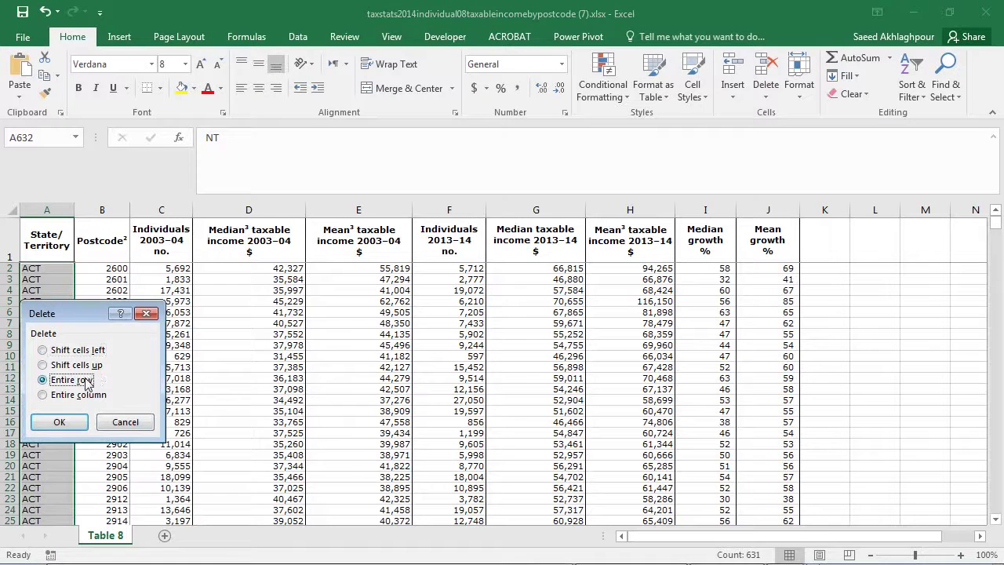
click(70, 423)
Locate the end of the QLD entries and delete every row below them, from row 383 through row 1573, as entire rows.
click(39, 366)
scroll(41, 369, up, 15)
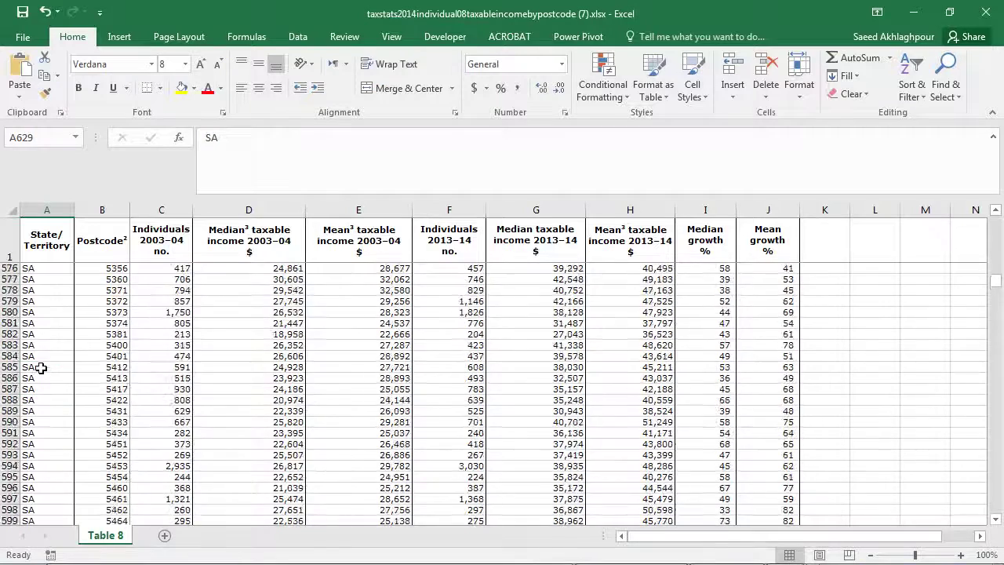
key(Page_Up)
key(Page_Up)
key(Page_Up)
key(Page_Up)
key(Page_Up)
key(Page_Up)
key(Page_Up)
key(Page_Up)
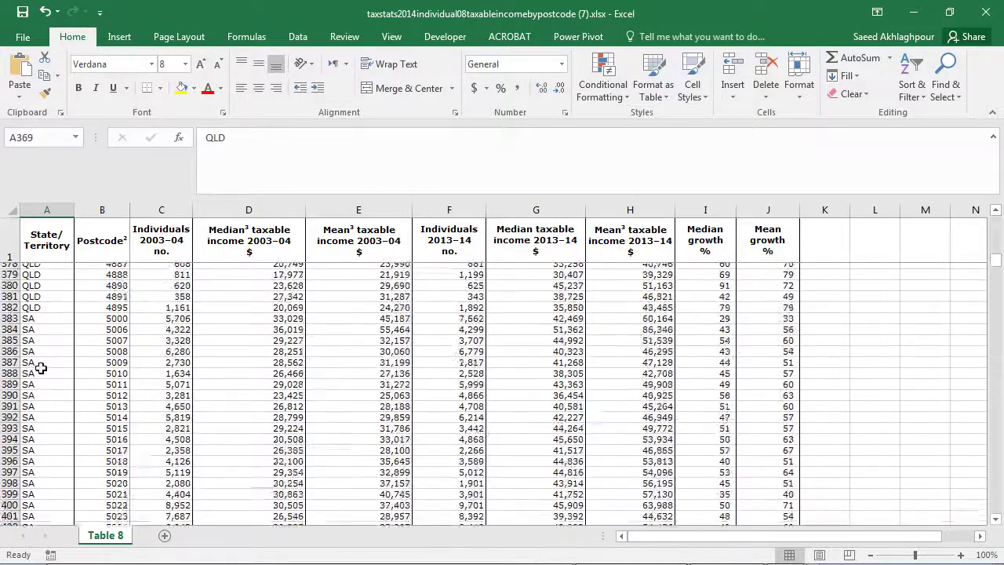
key(Page_Down)
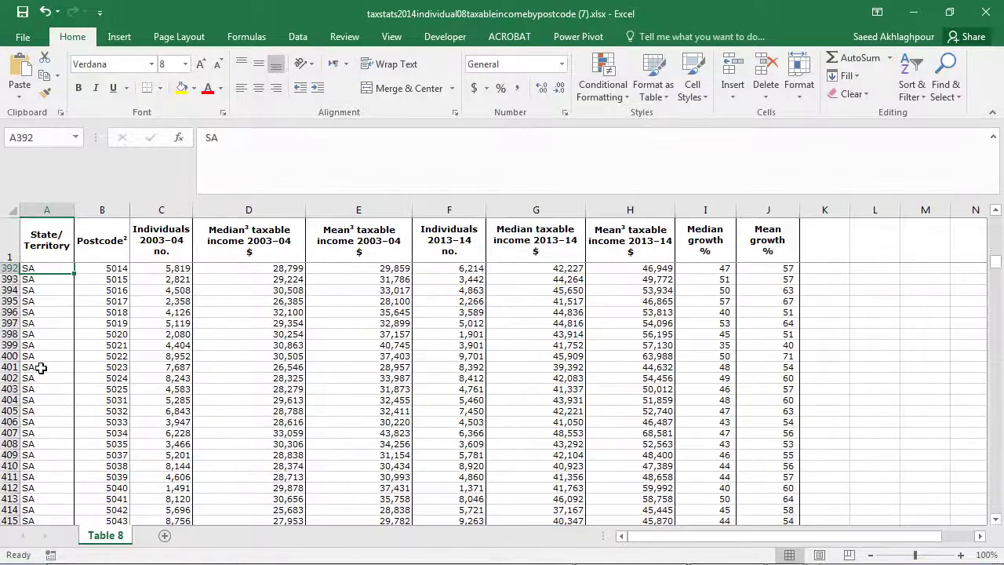
scroll(41, 345, up, 5)
key(Up)
key(Up)
key(Up)
key(Up)
key(Up)
key(Up)
key(Up)
key(Up)
key(Up)
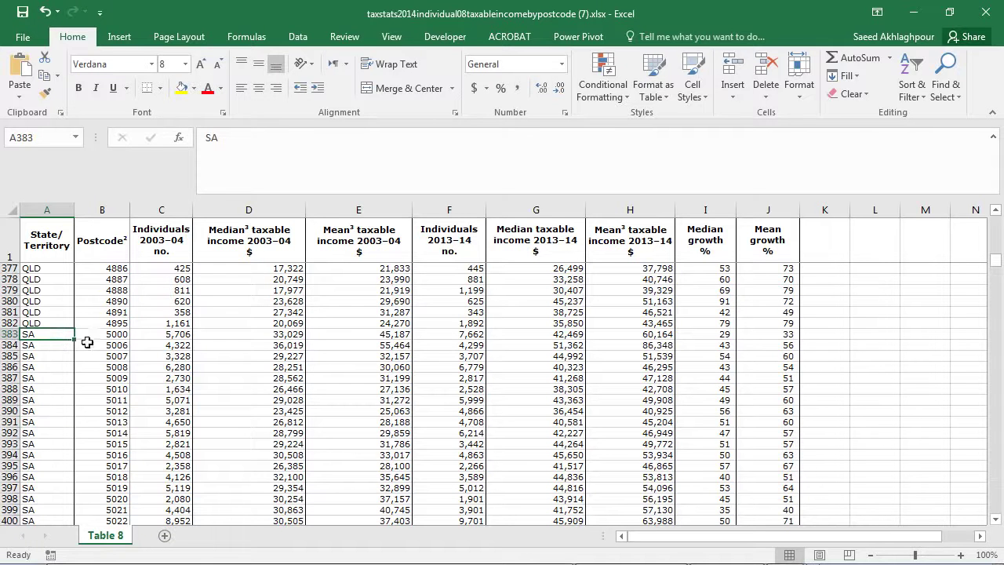
drag(42, 337, 57, 466)
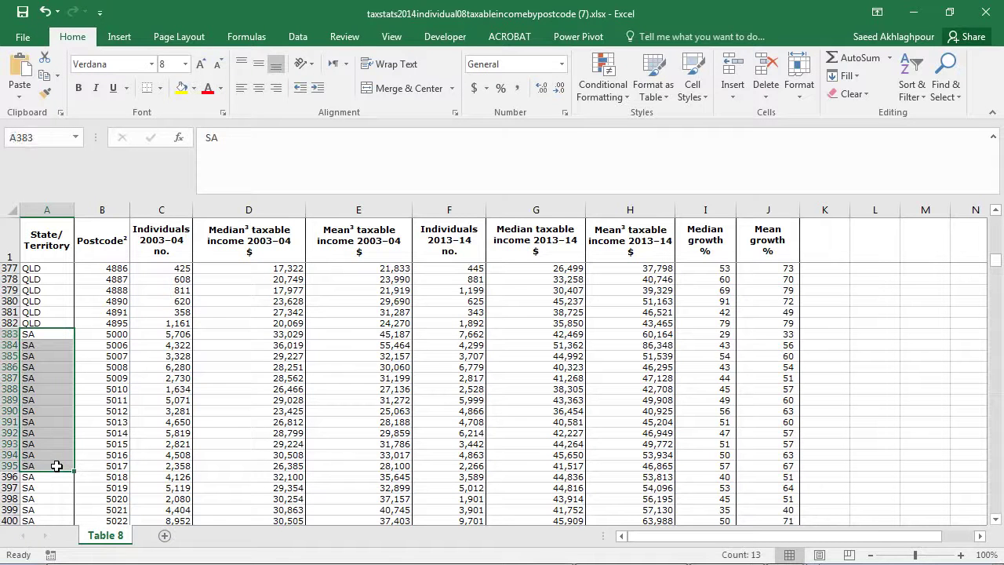
key(ctrl+shift+Down)
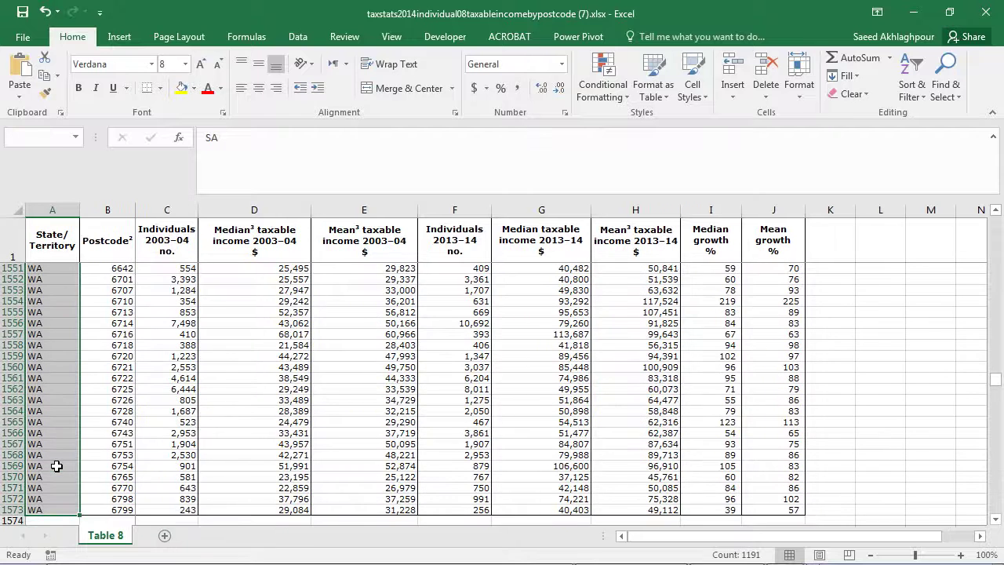
right_click(57, 466)
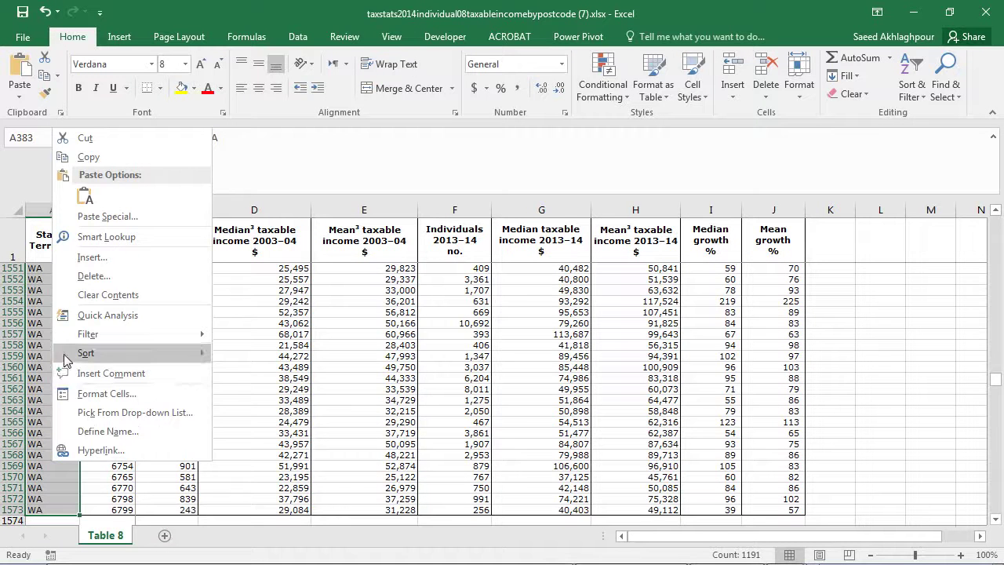
click(94, 276)
click(98, 283)
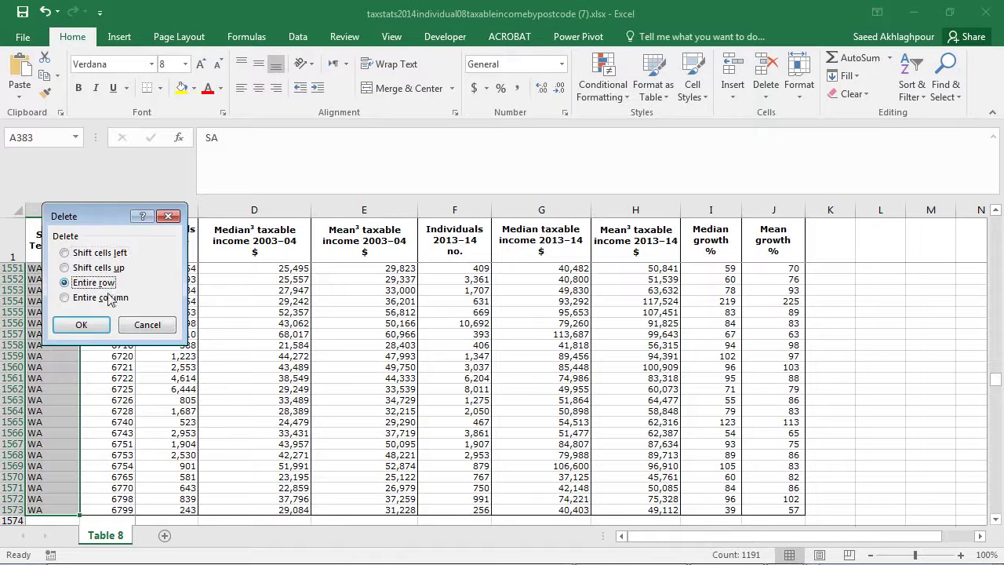
click(101, 328)
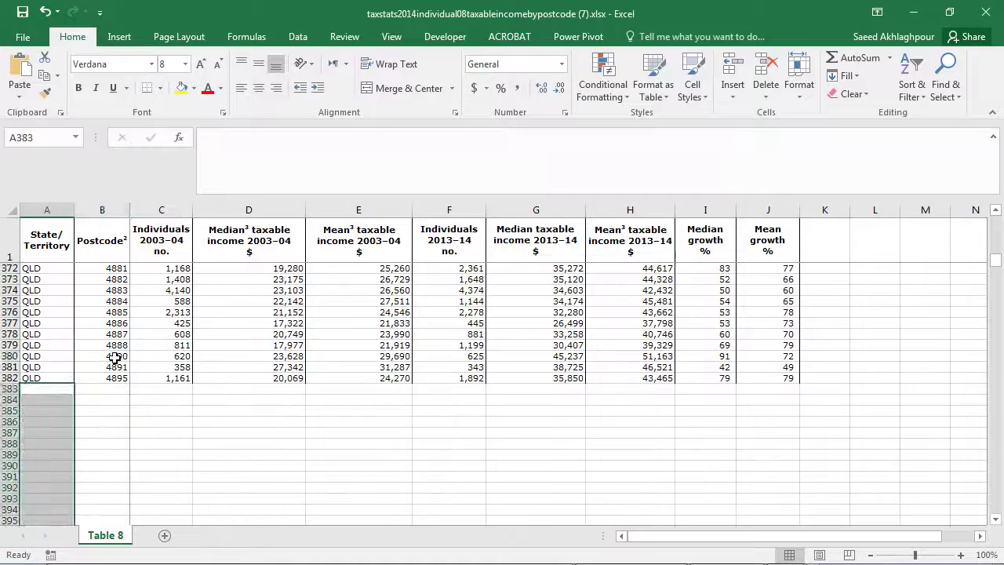
Save the Queensland-only workbook under the name incomeQLD in the BCF folder inside Downloads.
click(114, 357)
scroll(114, 357, up, 11)
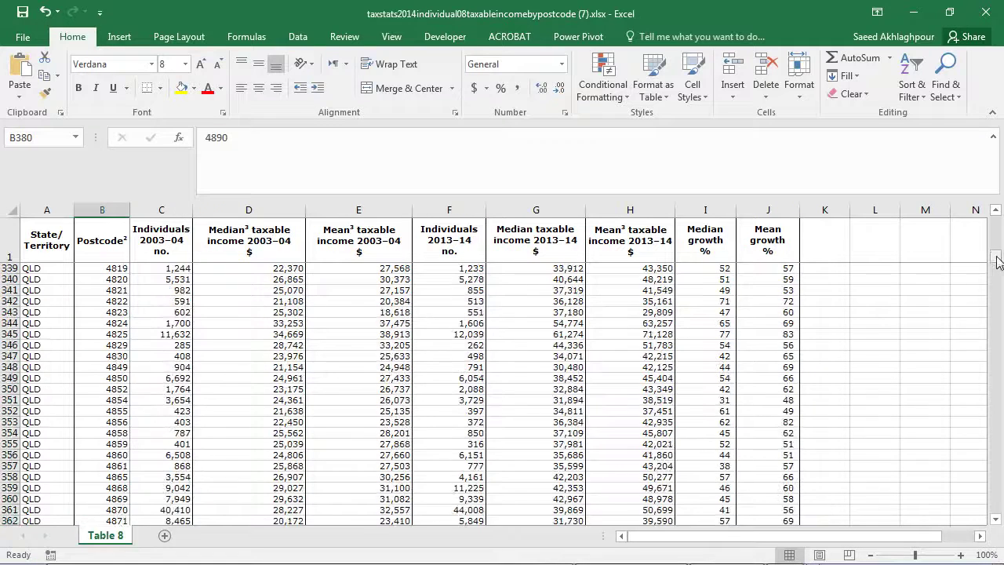
drag(995, 260, 996, 224)
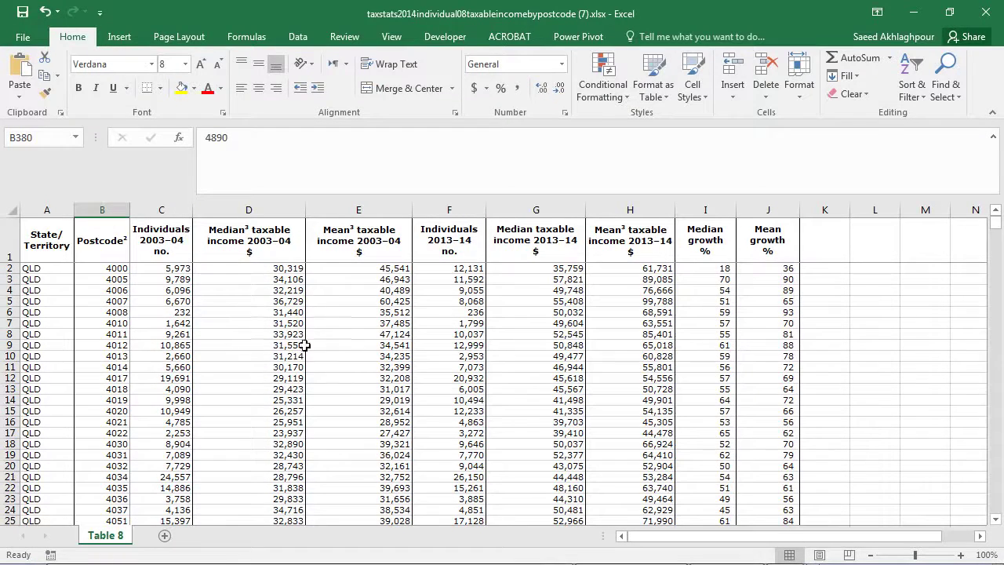
click(565, 248)
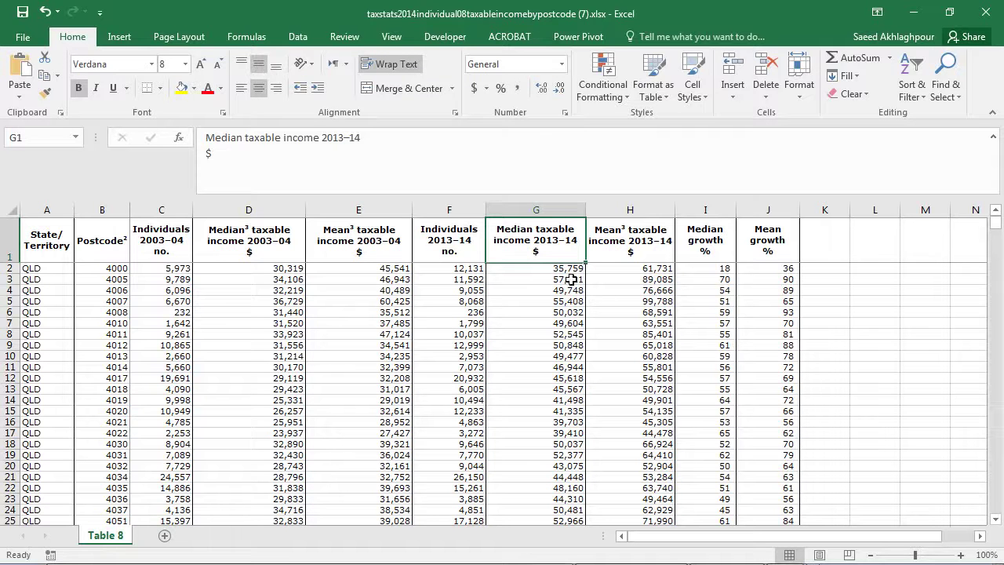
click(23, 37)
click(53, 189)
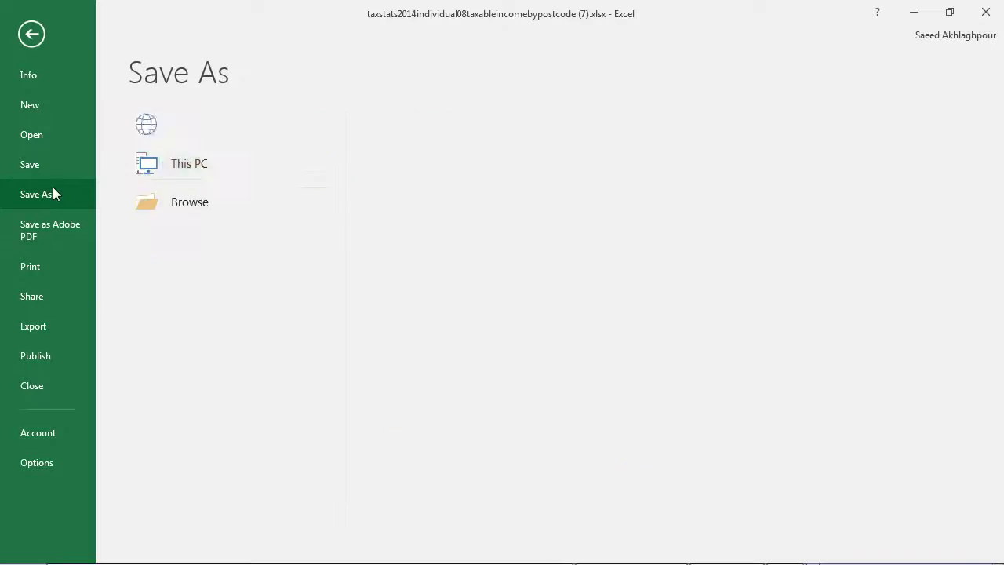
double_click(218, 166)
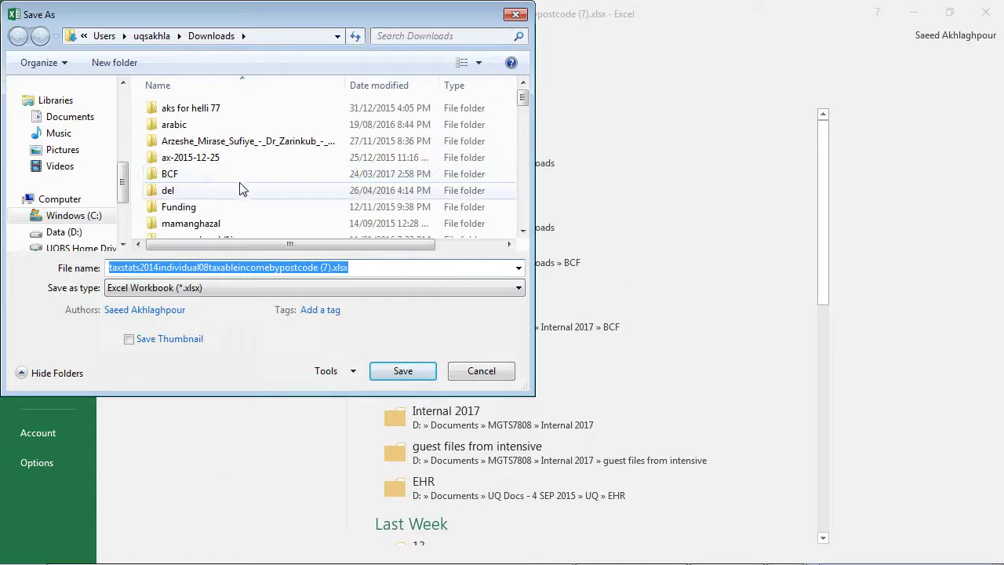
double_click(230, 174)
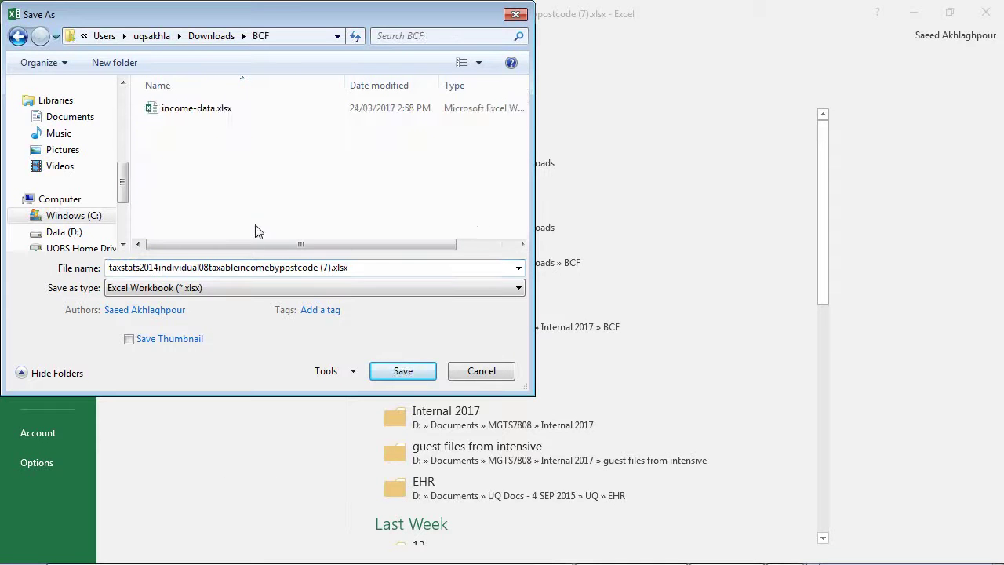
triple_click(265, 271)
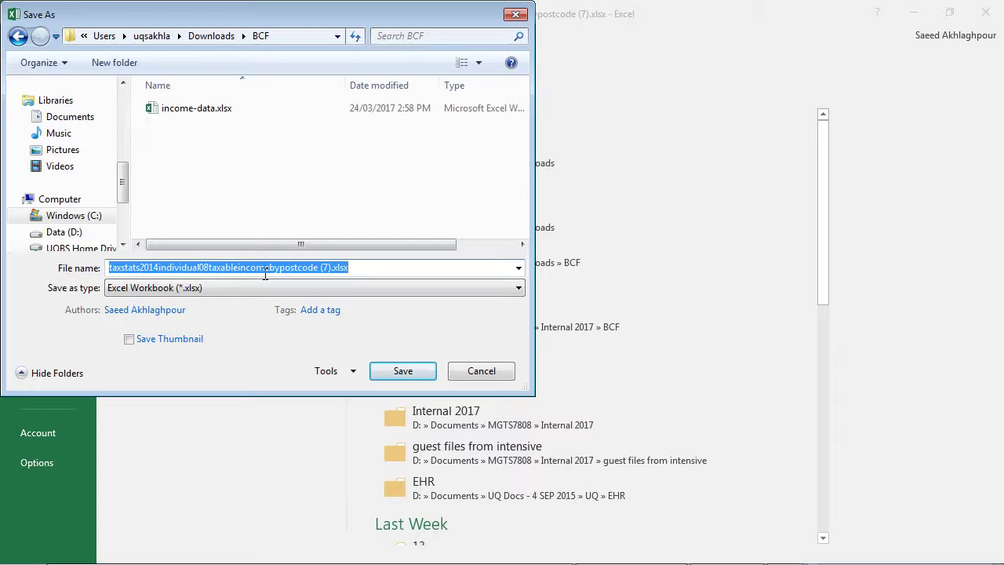
text(income)
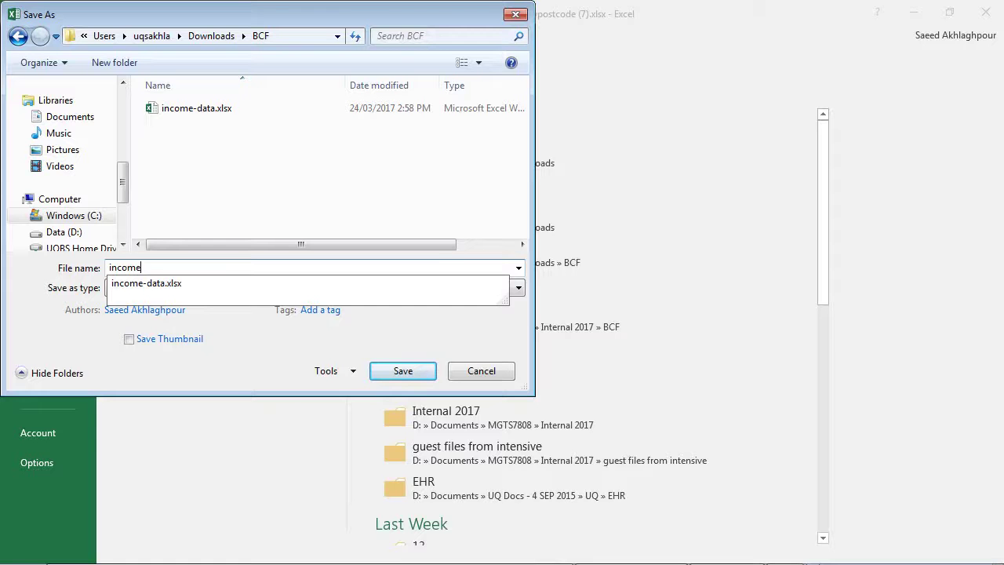
text(QLD)
key(Return)
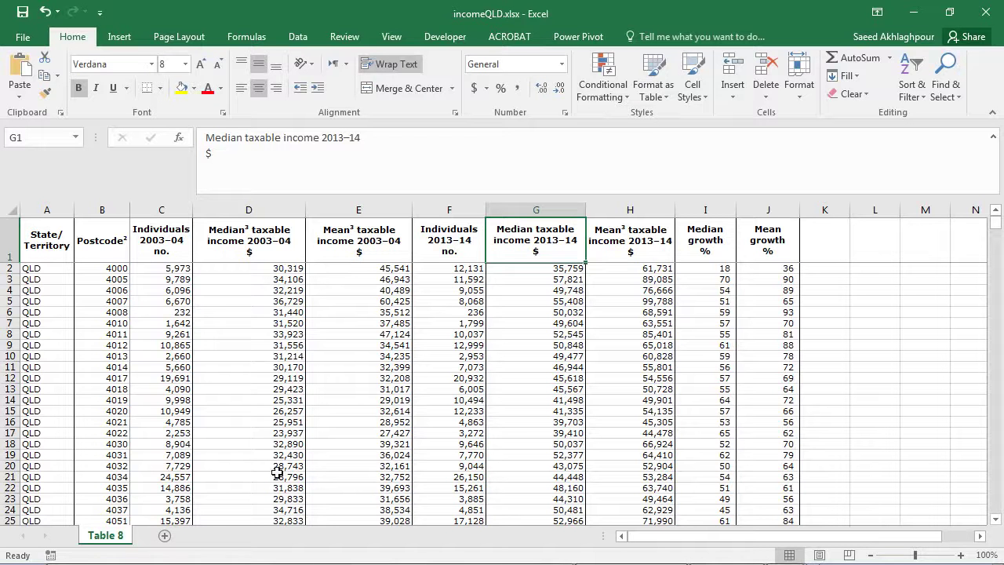
Switch to the Carto dashboard in the browser and show the account's own datasets.
key(alt+Tab)
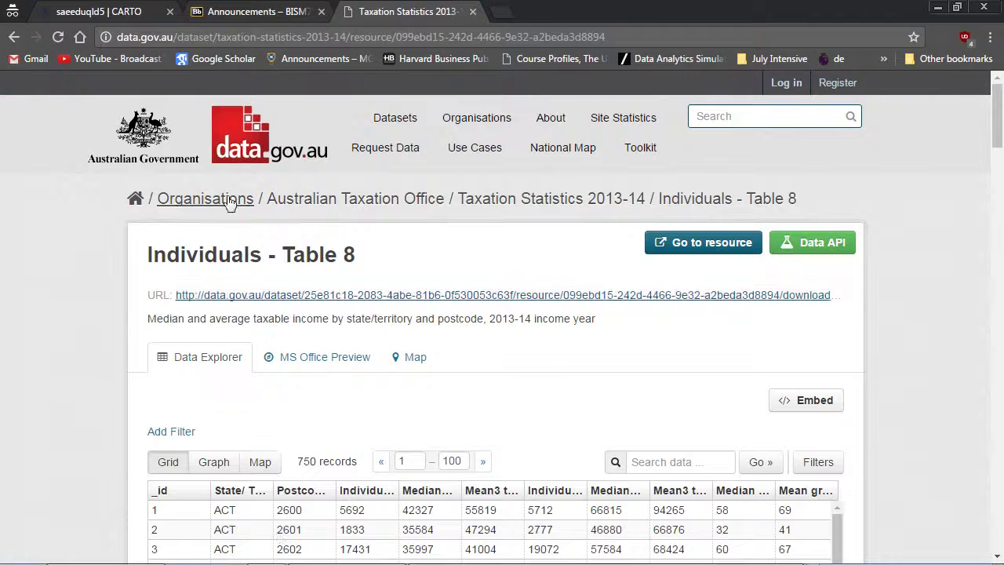
click(149, 7)
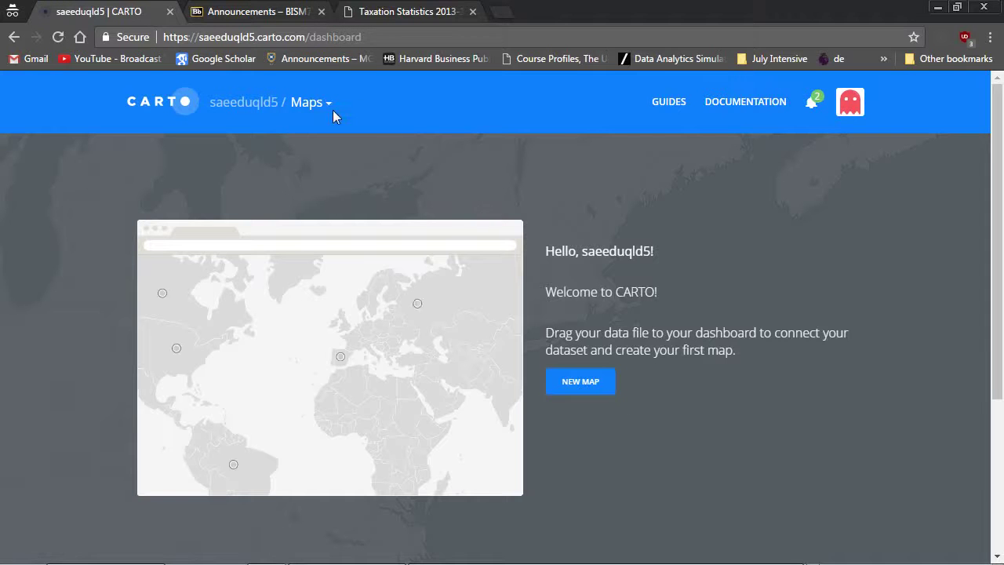
click(335, 114)
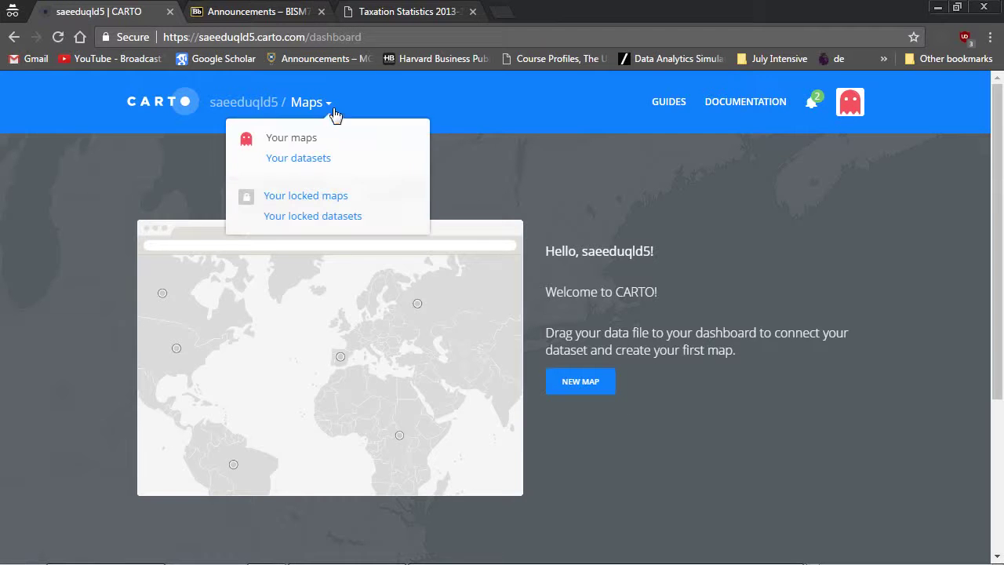
click(304, 160)
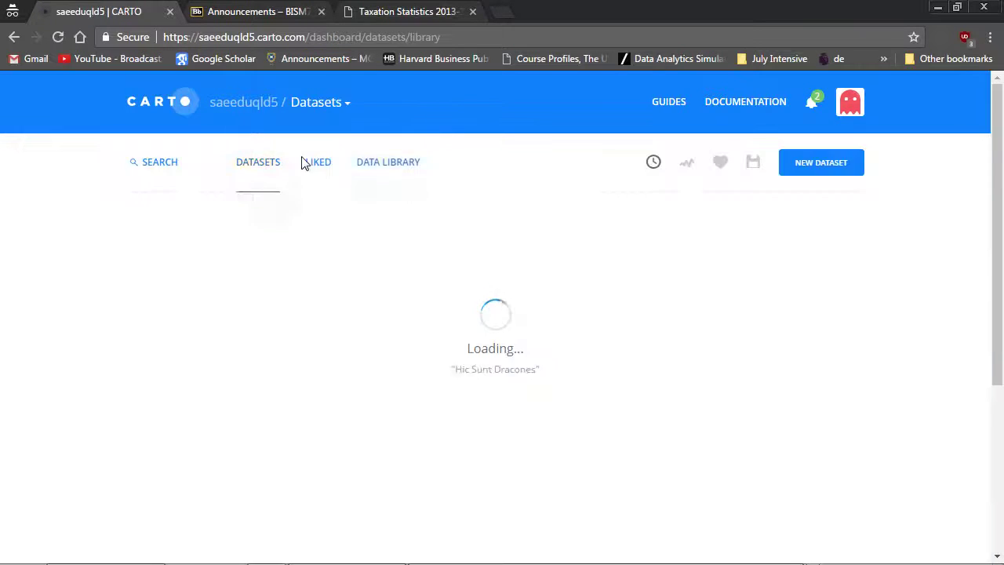
Start a new dataset and choose incomeQLD.xlsx from the BCF folder inside Downloads as its data file.
click(821, 169)
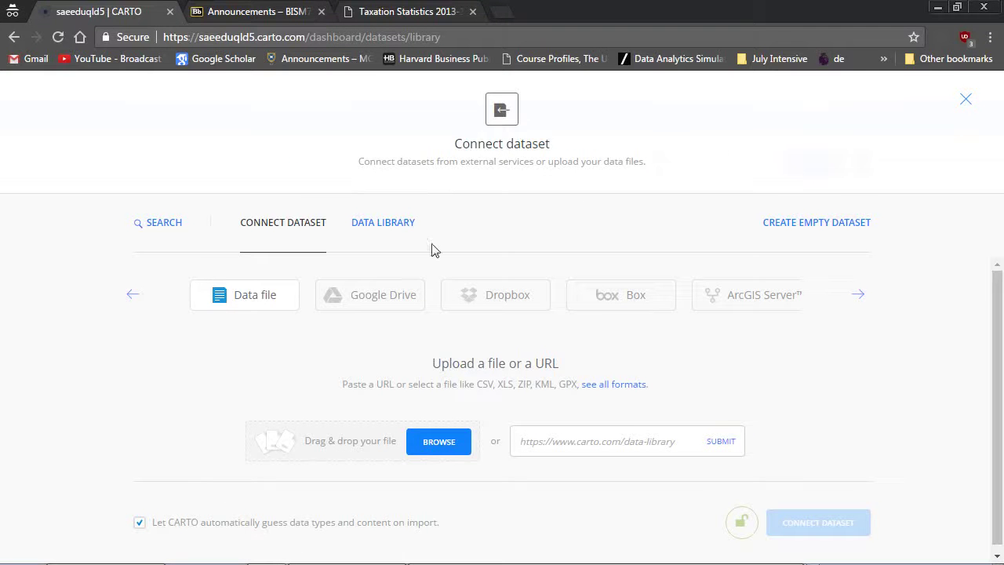
click(420, 447)
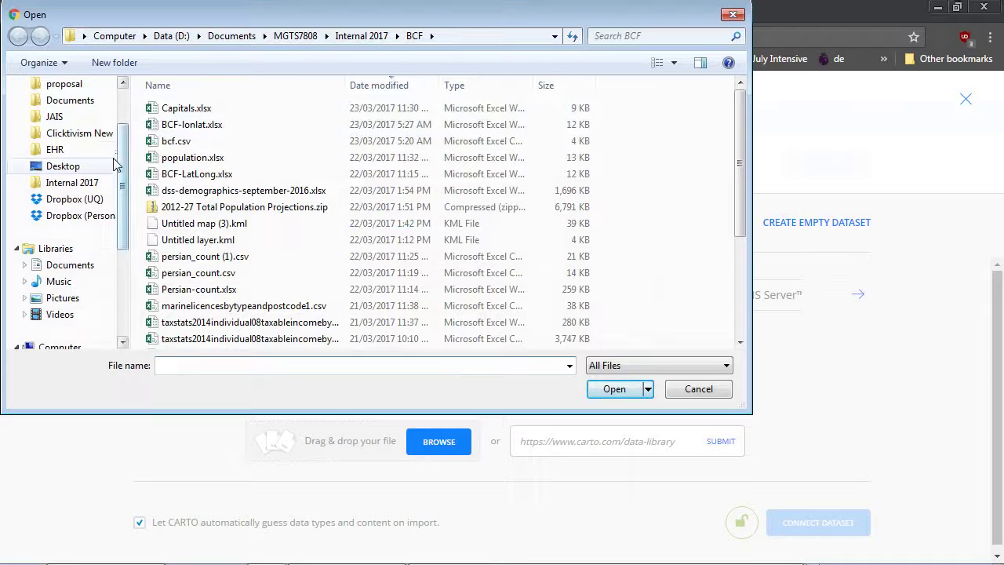
scroll(121, 190, up, 2)
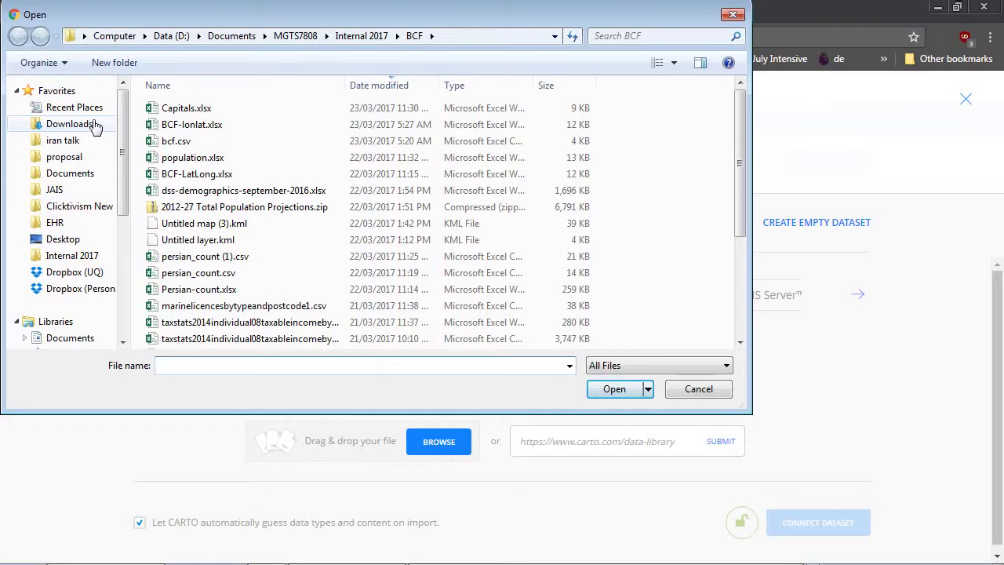
click(69, 124)
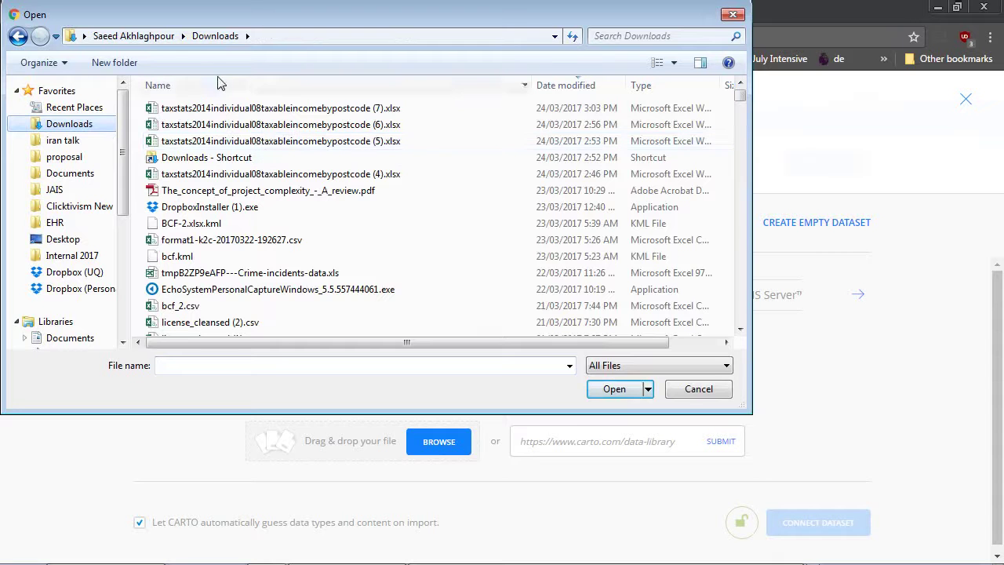
click(197, 40)
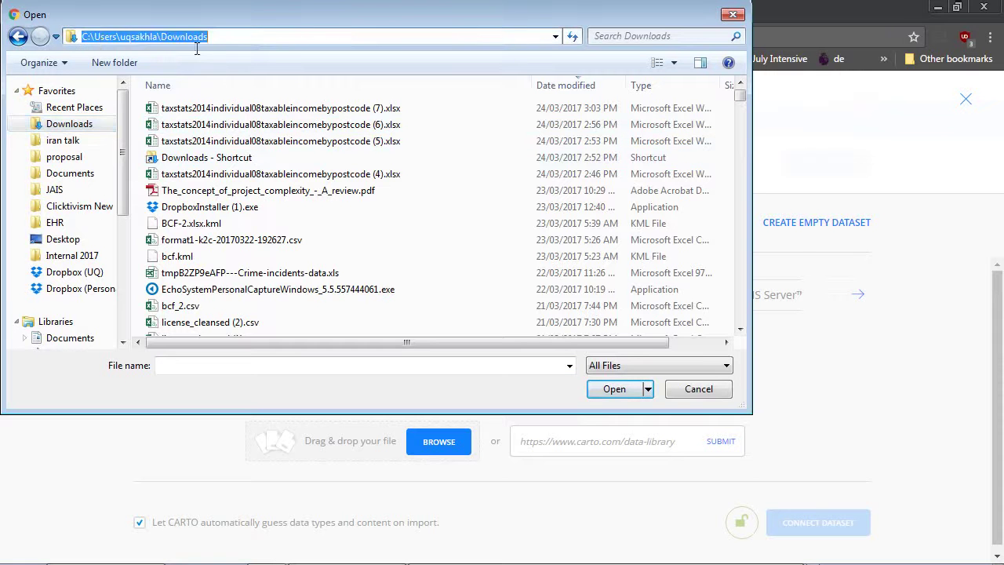
click(219, 50)
text(\bcf)
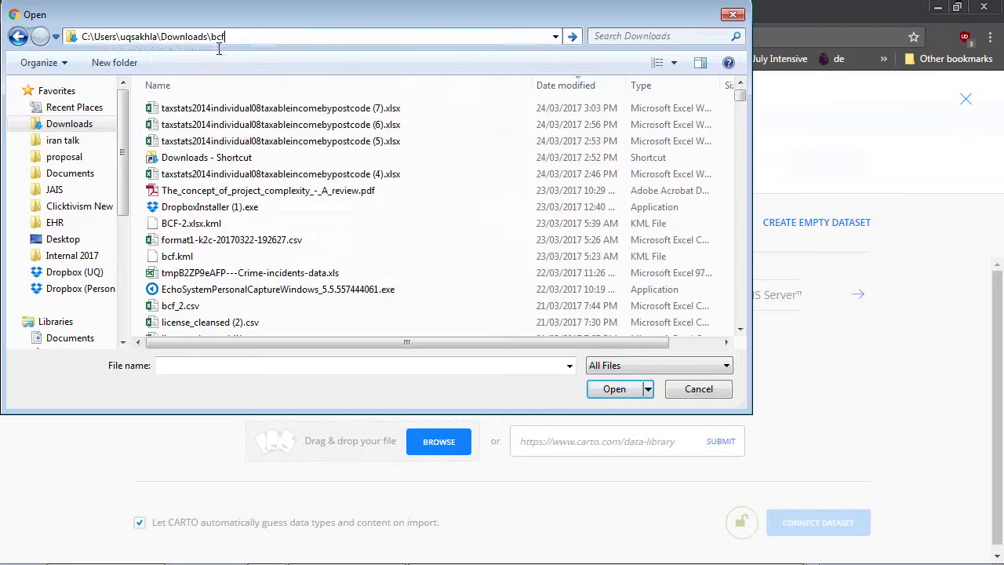
key(Return)
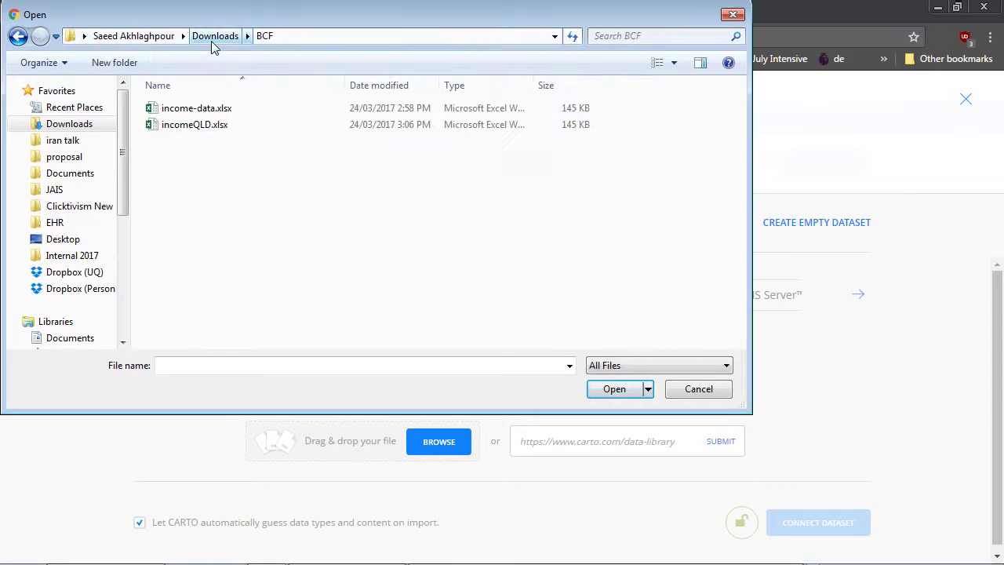
click(216, 128)
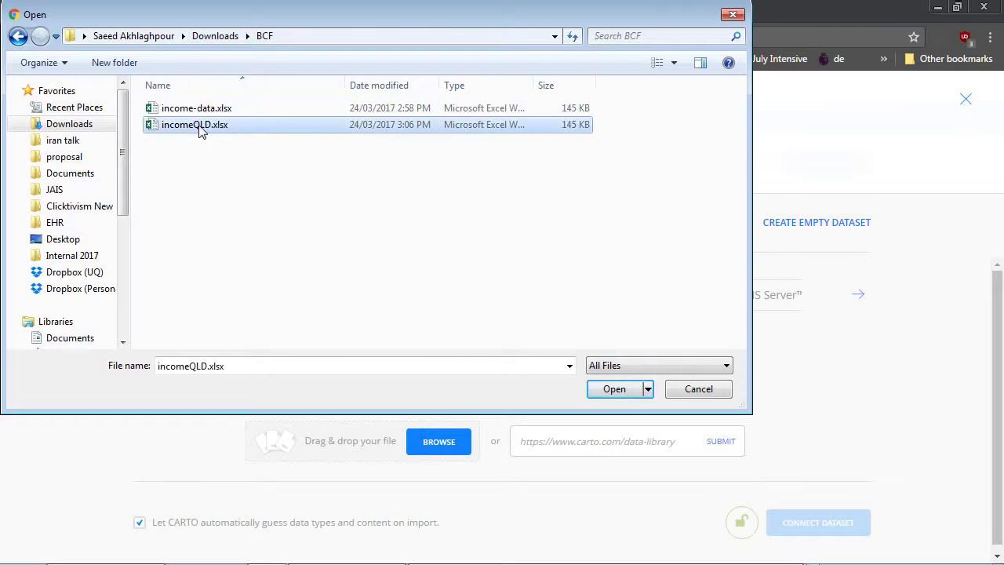
double_click(198, 129)
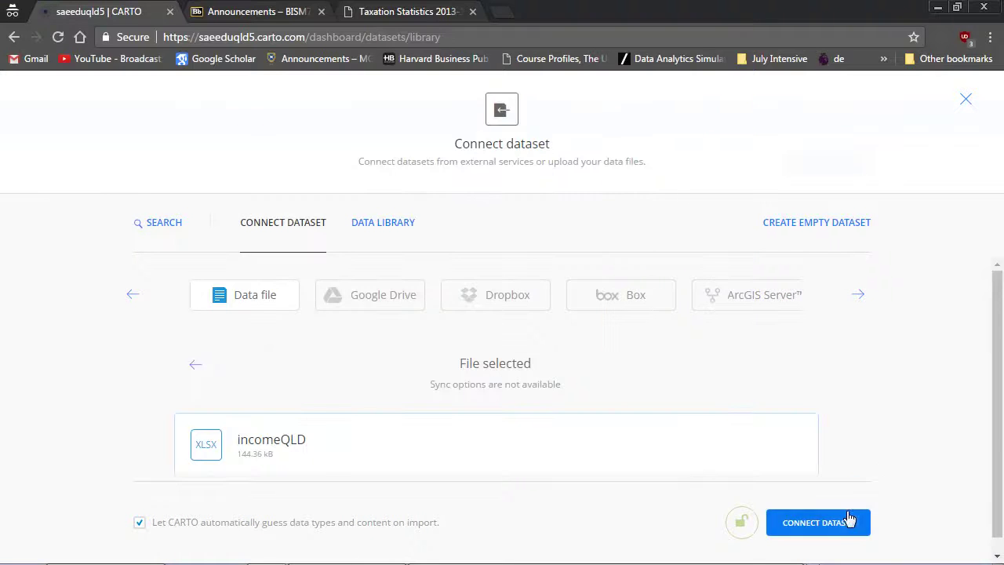
Connect the selected incomeQLD file as a new dataset, letting data types and content be guessed automatically.
click(843, 524)
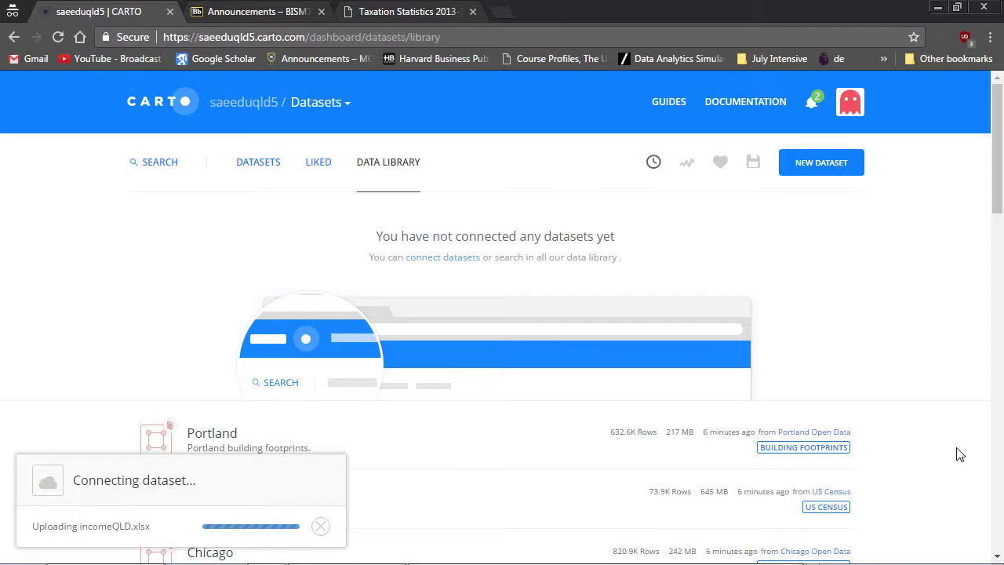
mouse_move(694, 559)
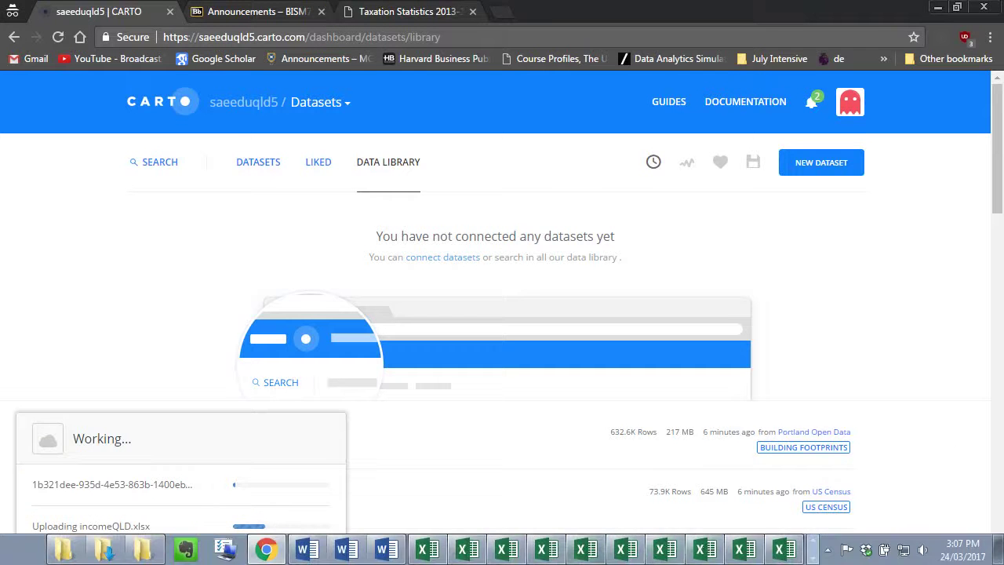
click(814, 558)
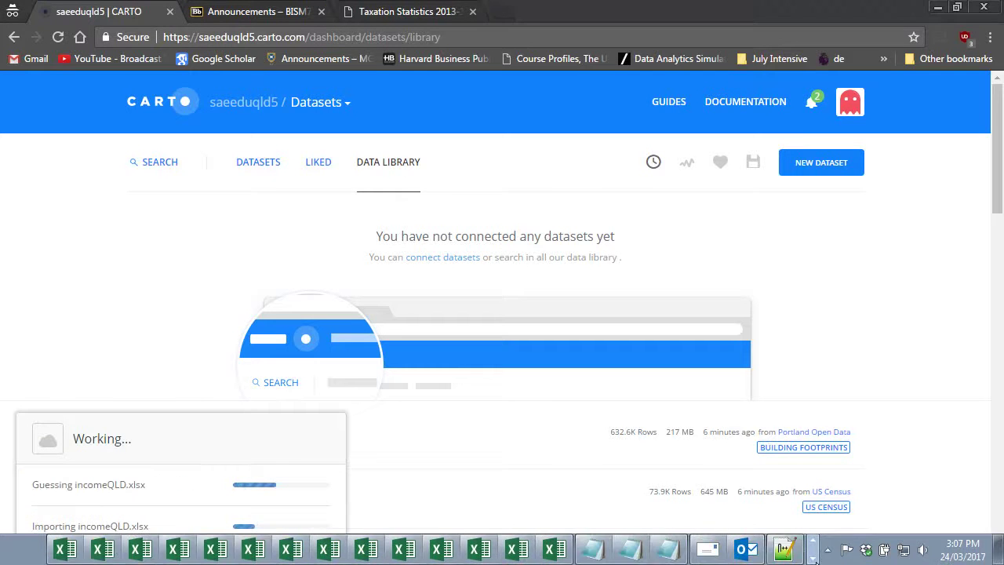
click(814, 558)
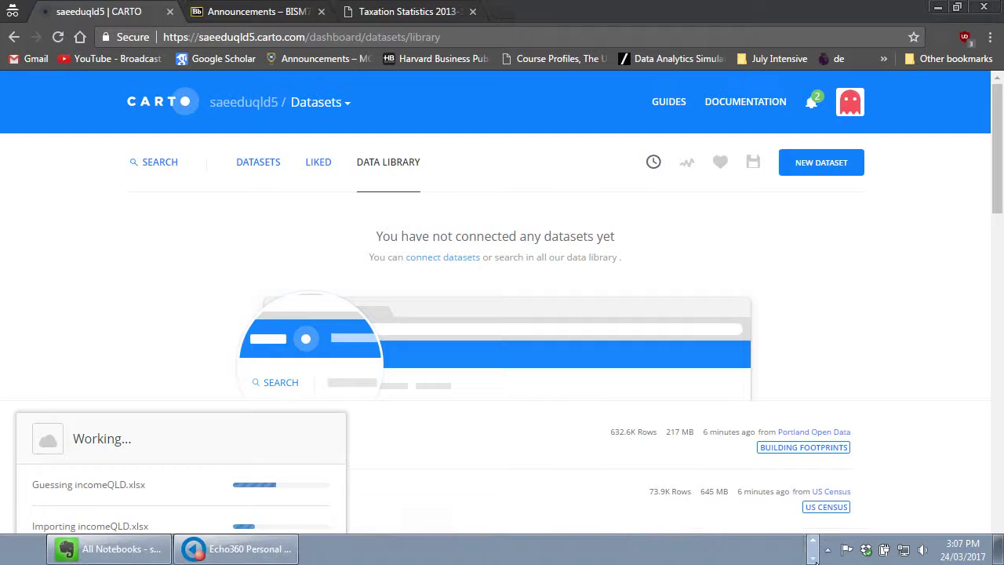
click(263, 555)
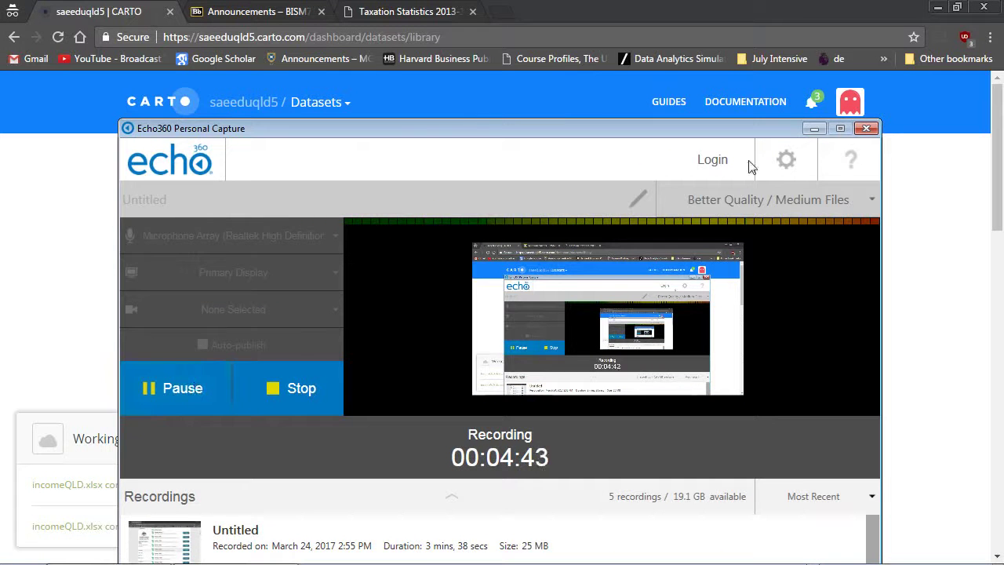
click(813, 129)
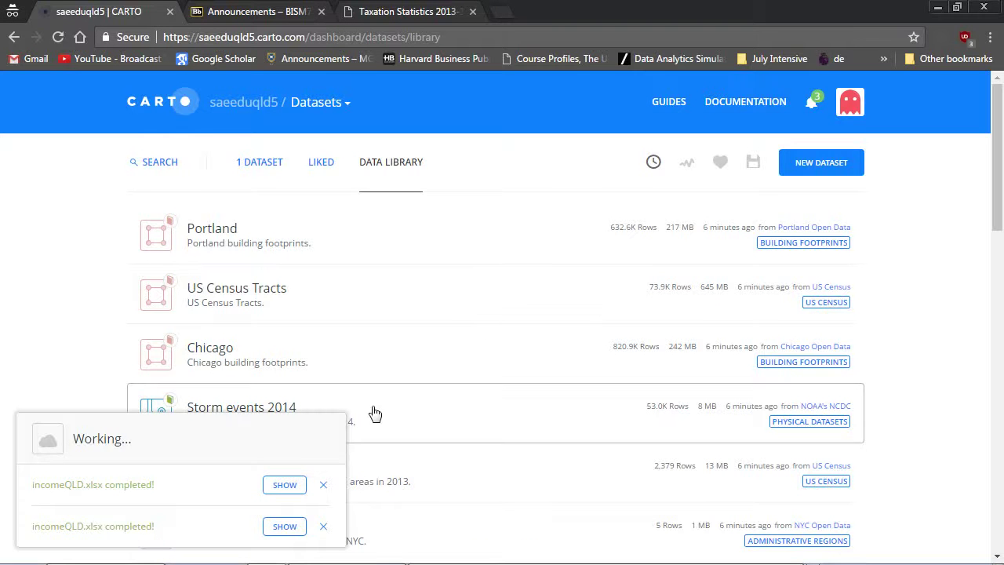
Show the imported incomeQLD dataset and change the data type of its postcode2 column to String.
click(292, 490)
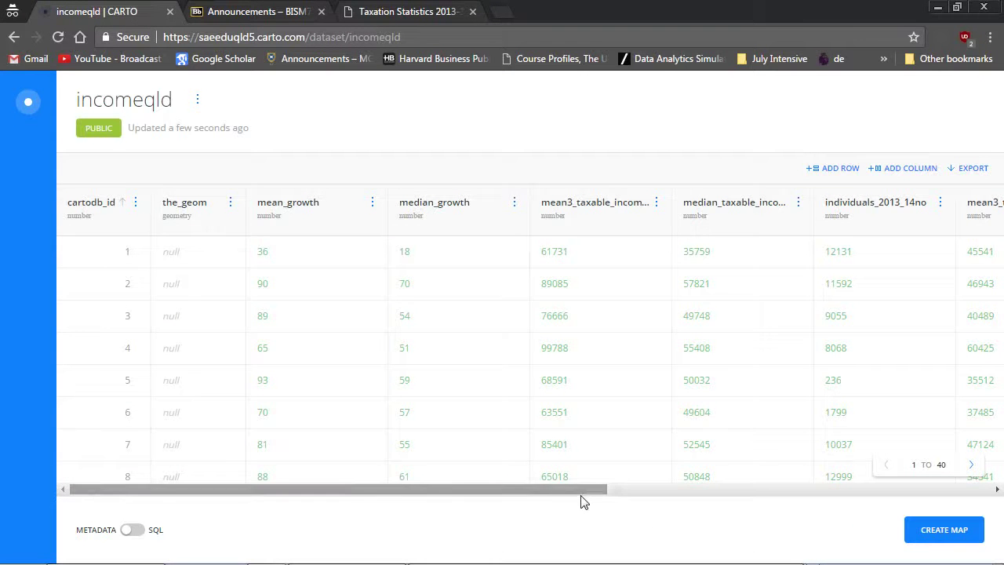
drag(581, 497, 962, 475)
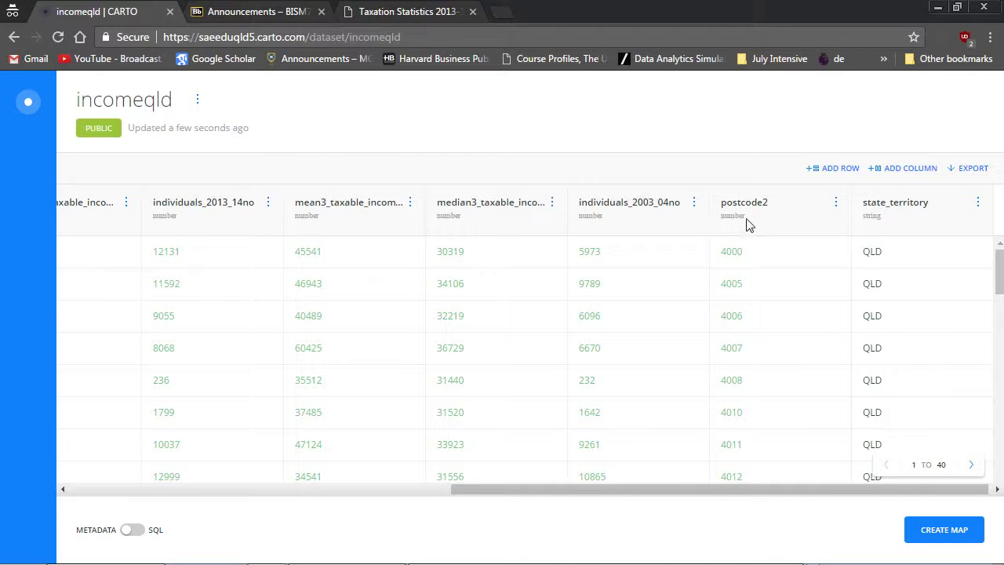
click(837, 205)
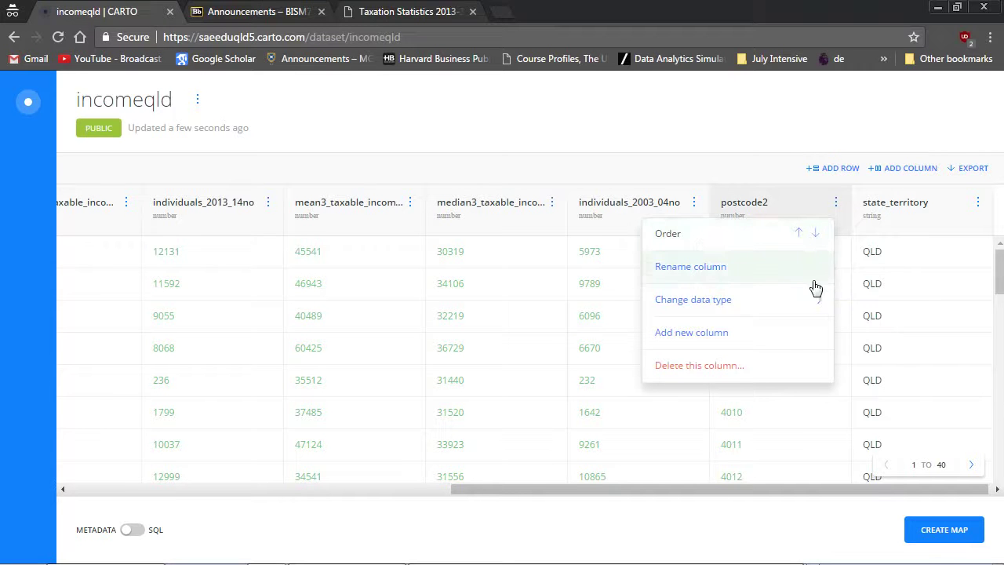
mouse_move(800, 302)
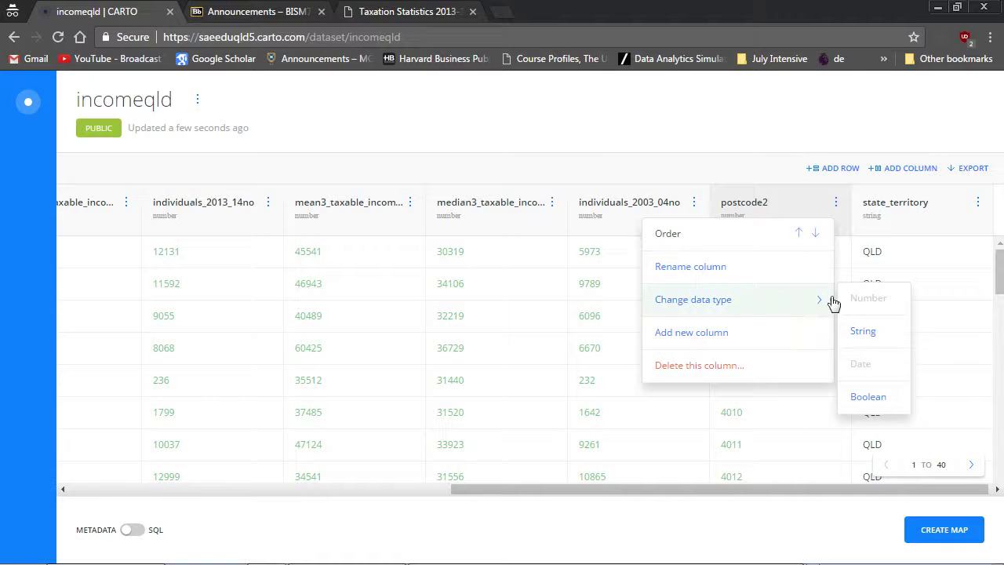
click(862, 332)
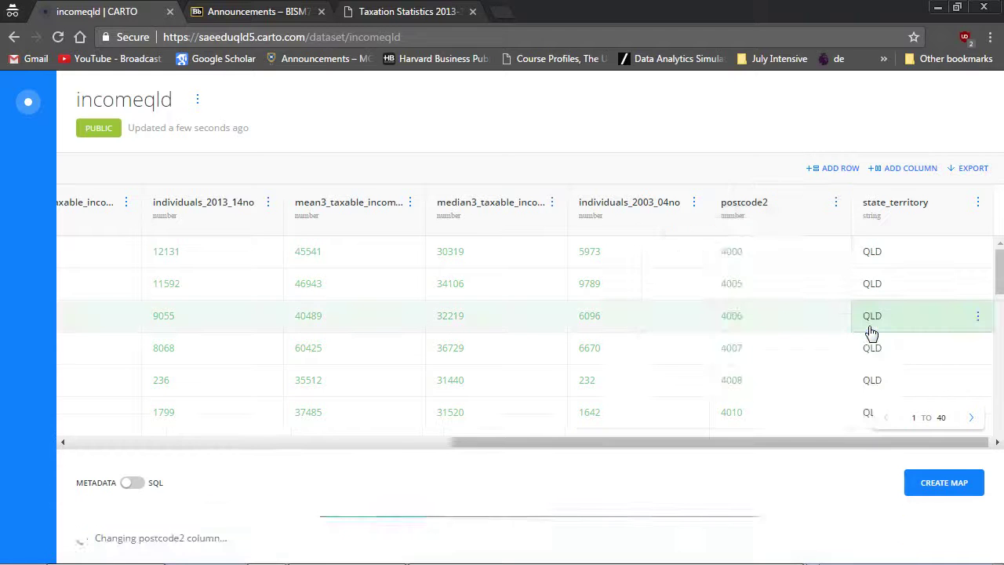
drag(587, 442, 971, 440)
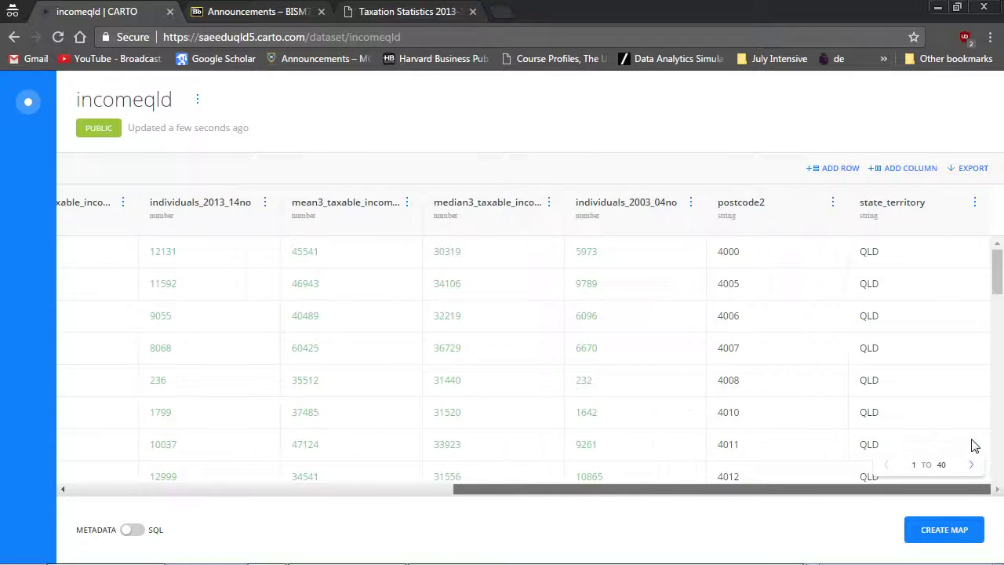
Create a map from the incomeqld dataset and proceed to editing it, with the welcome message set not to show again.
click(955, 530)
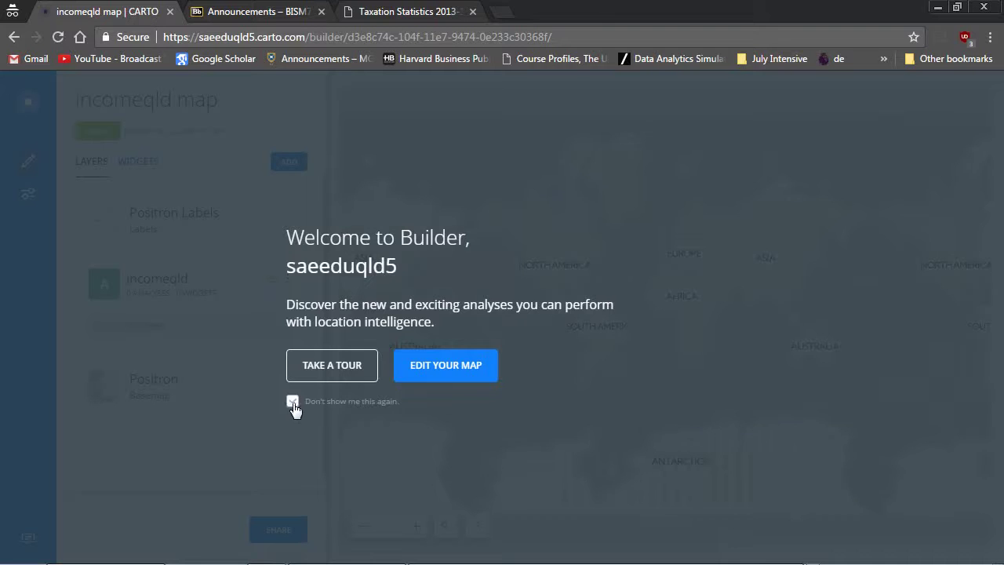
click(292, 402)
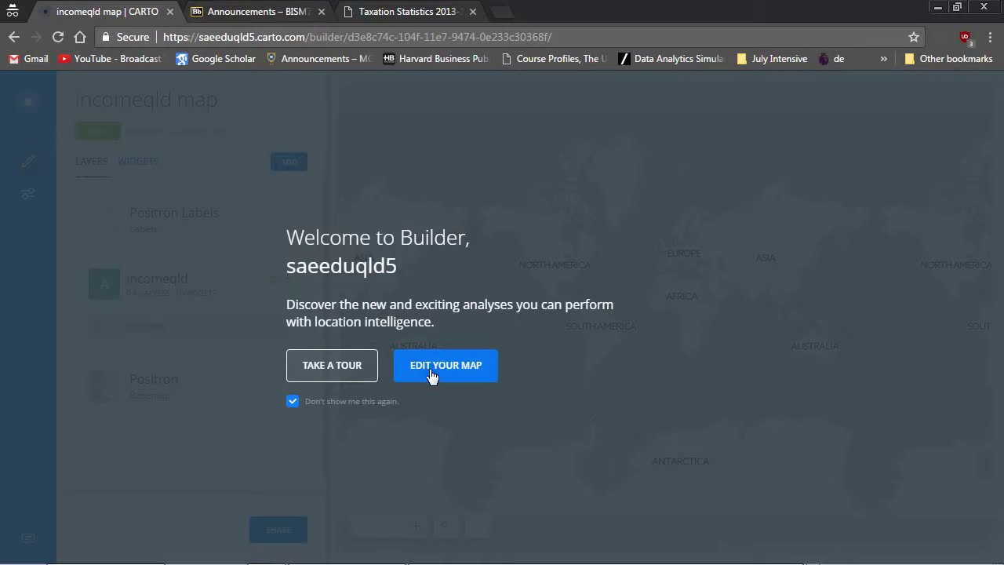
click(430, 376)
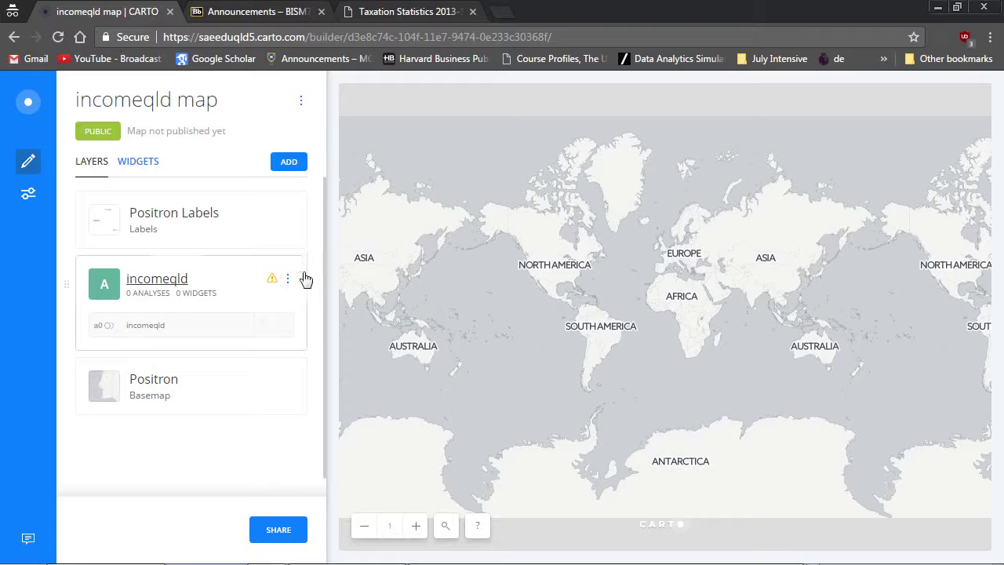
Show the analysis options of the incomeqld layer and dismiss the analysis introduction so it does not show again.
click(165, 282)
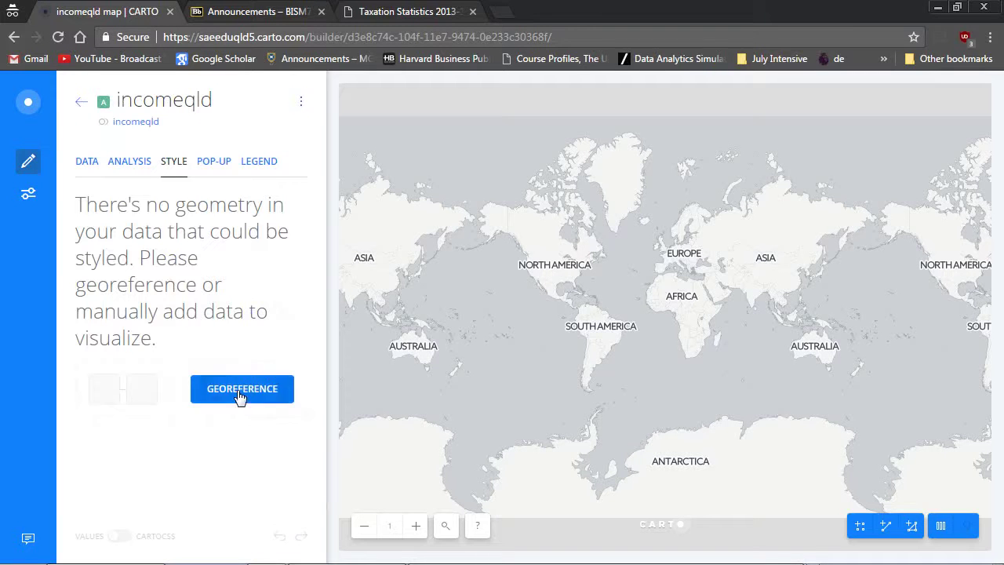
click(143, 166)
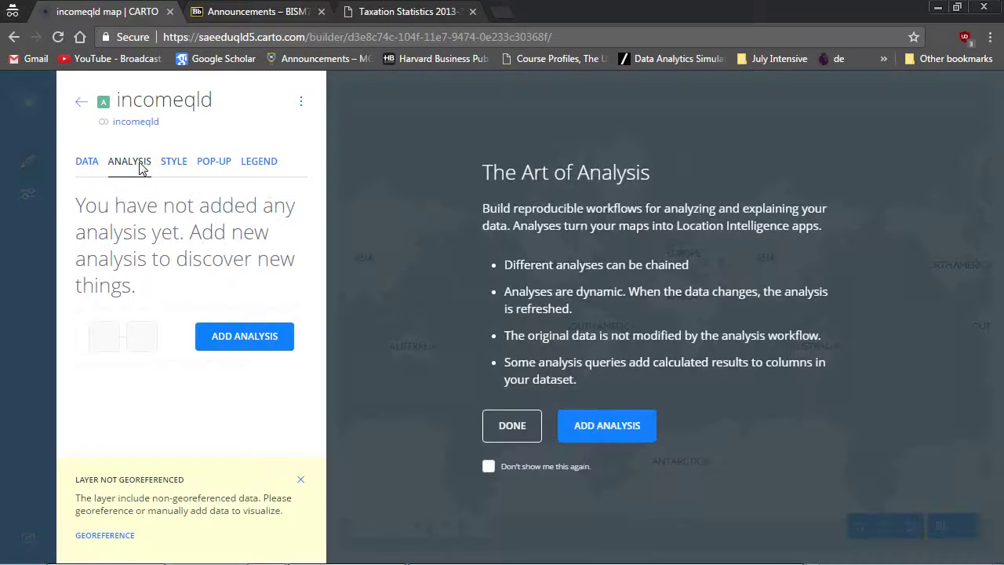
click(490, 466)
click(511, 425)
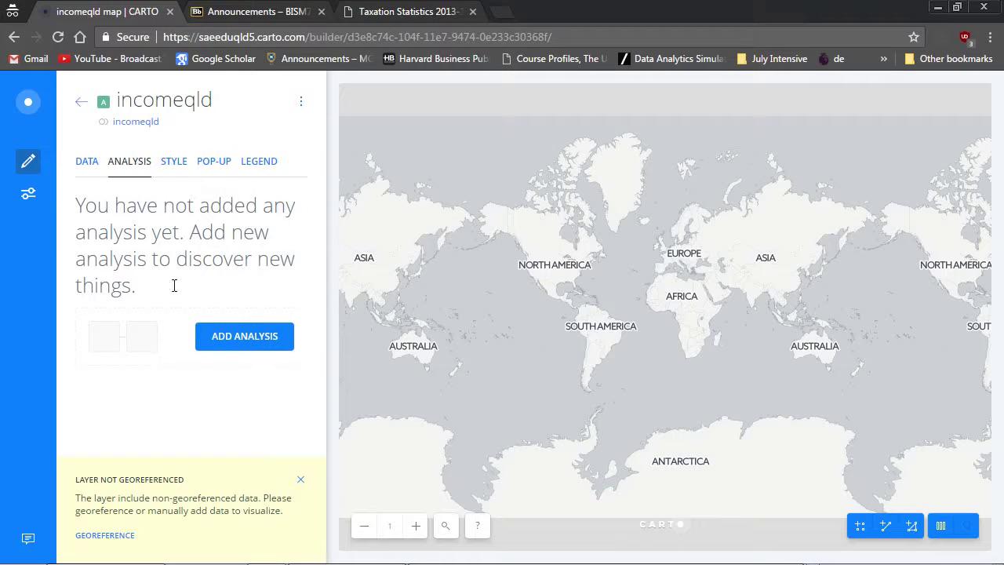
Add a Georeference analysis to the incomeqld layer.
click(240, 342)
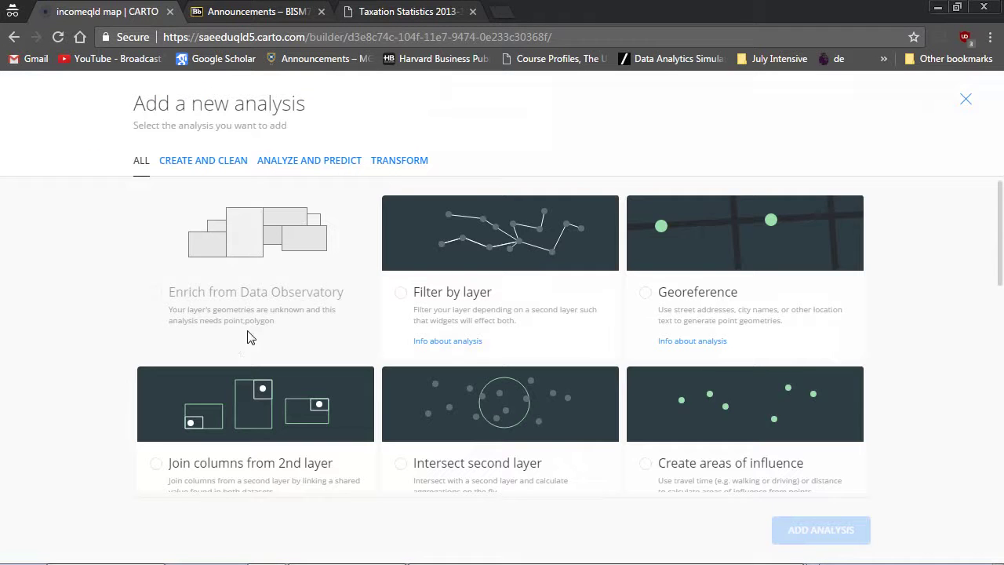
click(737, 248)
scroll(795, 403, down, 4)
scroll(795, 405, up, 4)
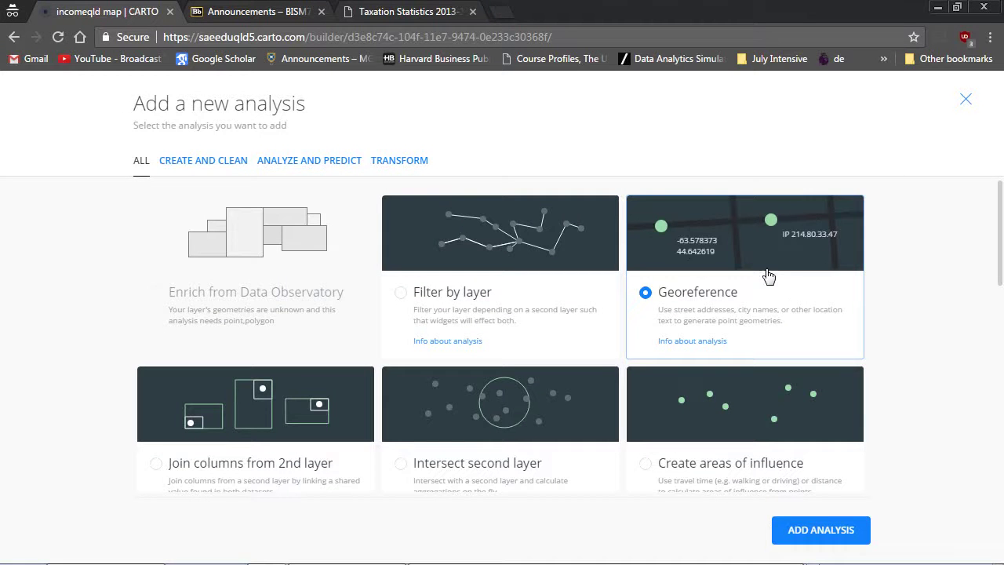
click(817, 537)
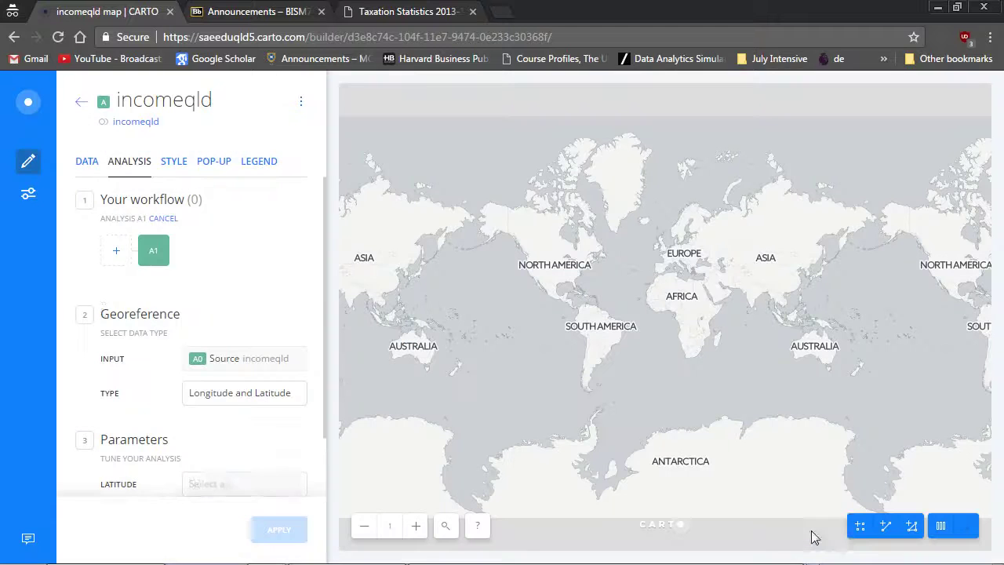
Set the georeference type to Postal Codes and use postcode2 as the postal code column.
scroll(218, 271, down, 1)
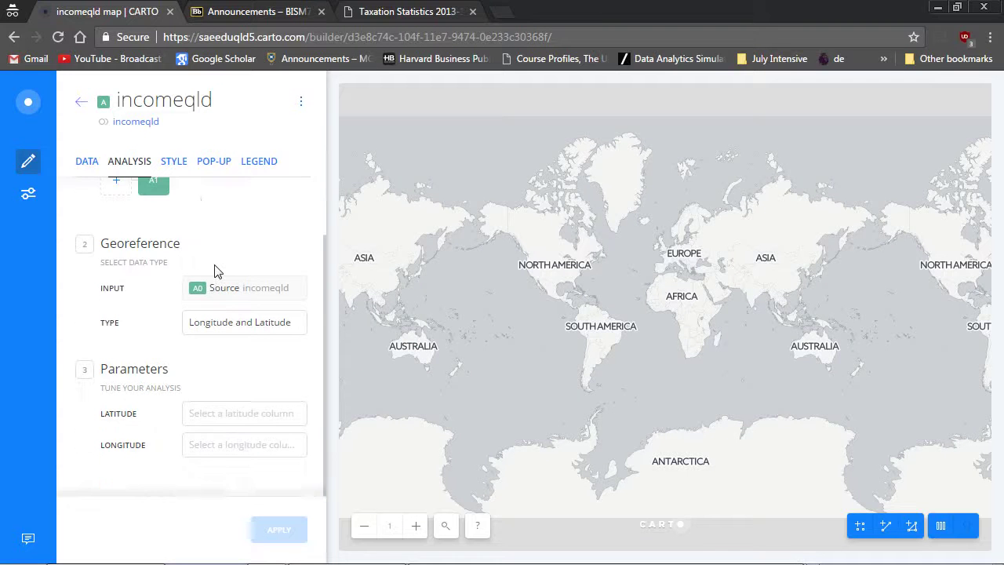
click(235, 326)
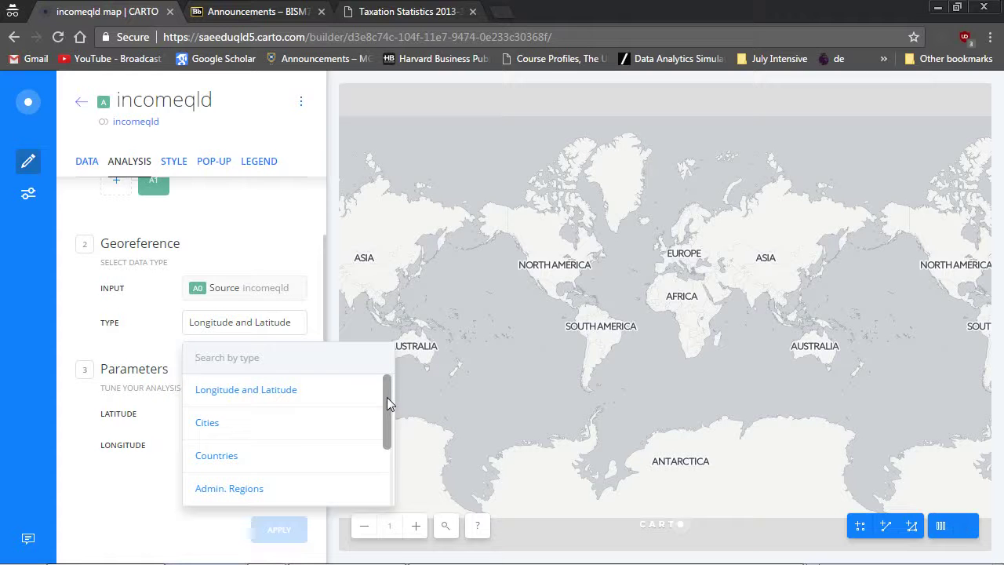
drag(389, 404, 392, 467)
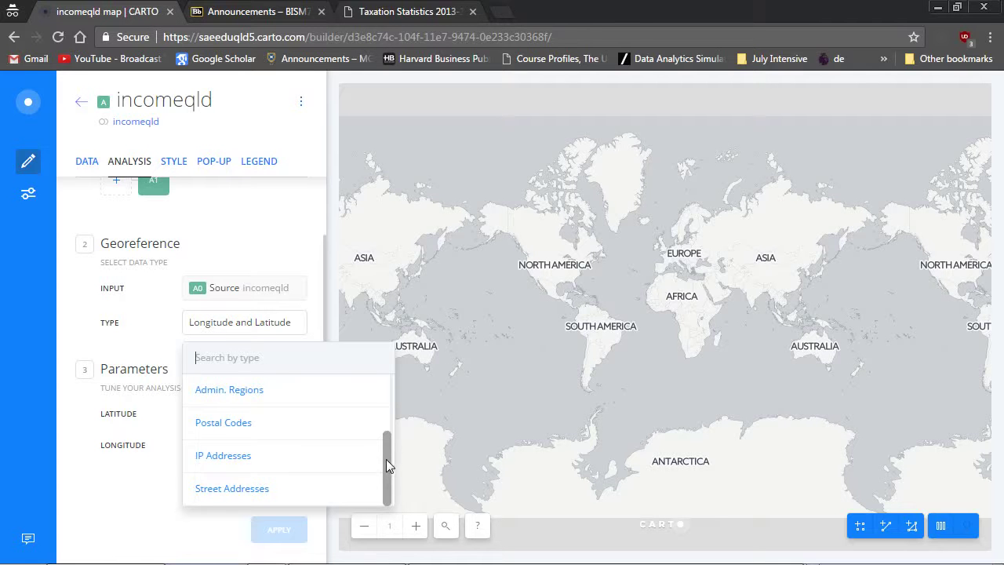
click(236, 424)
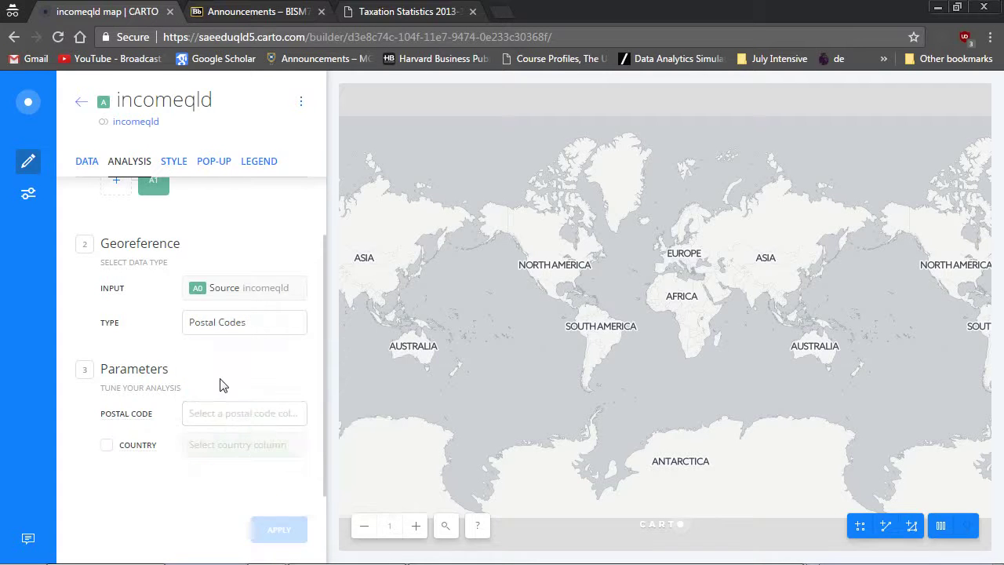
click(226, 418)
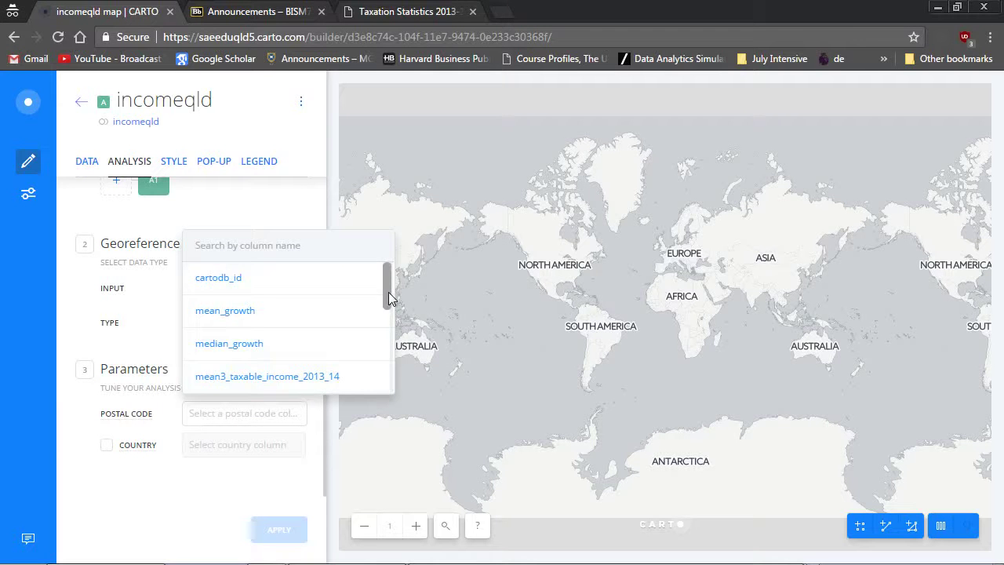
drag(390, 294, 392, 387)
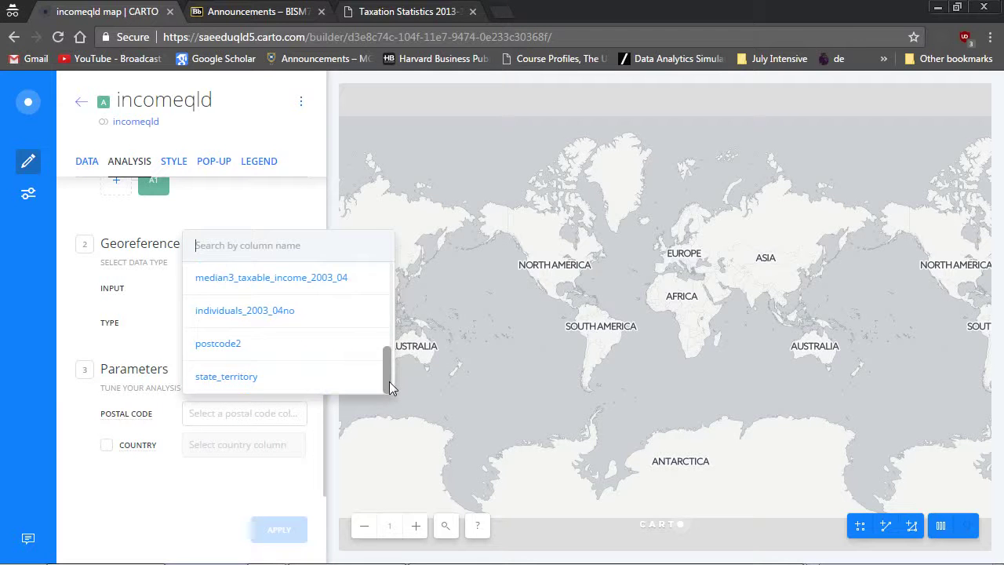
click(256, 346)
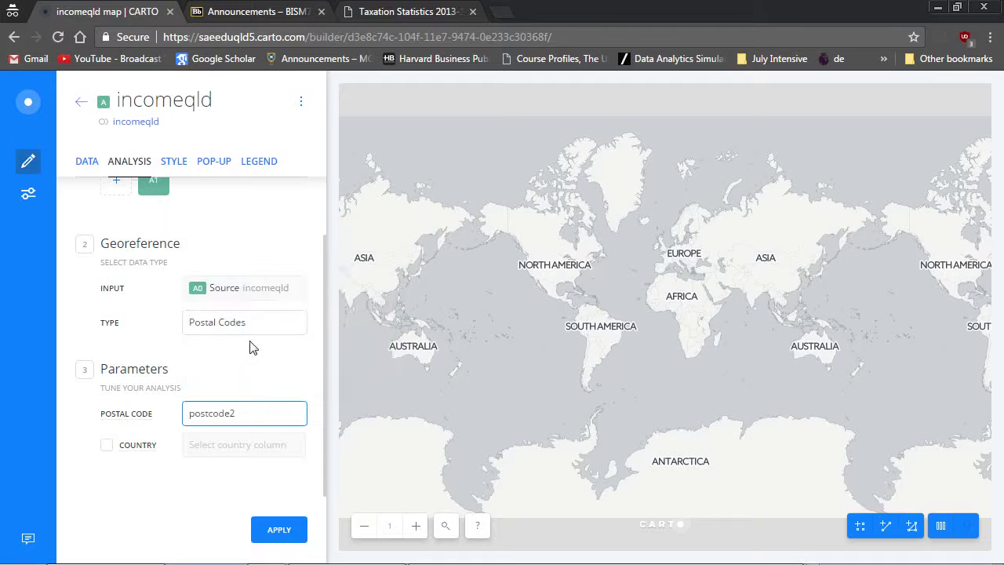
Enable the country parameter with the custom value Australia and apply the georeference analysis.
click(106, 446)
click(202, 455)
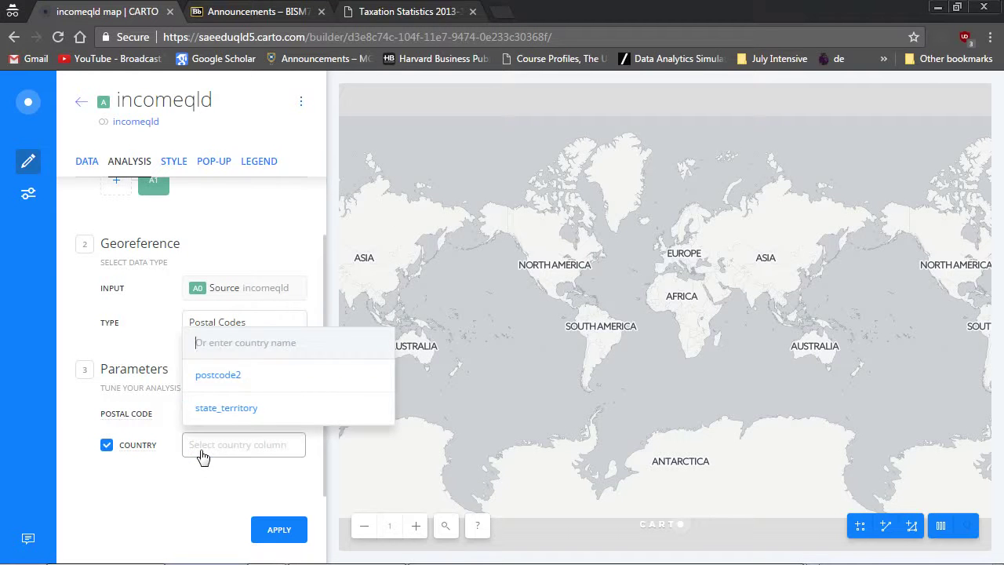
text(Australia)
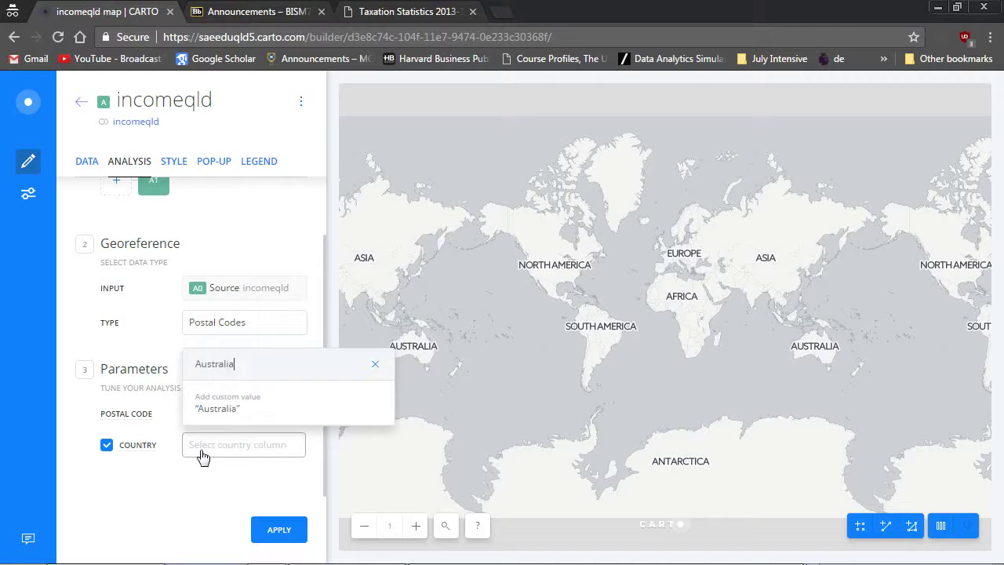
click(218, 402)
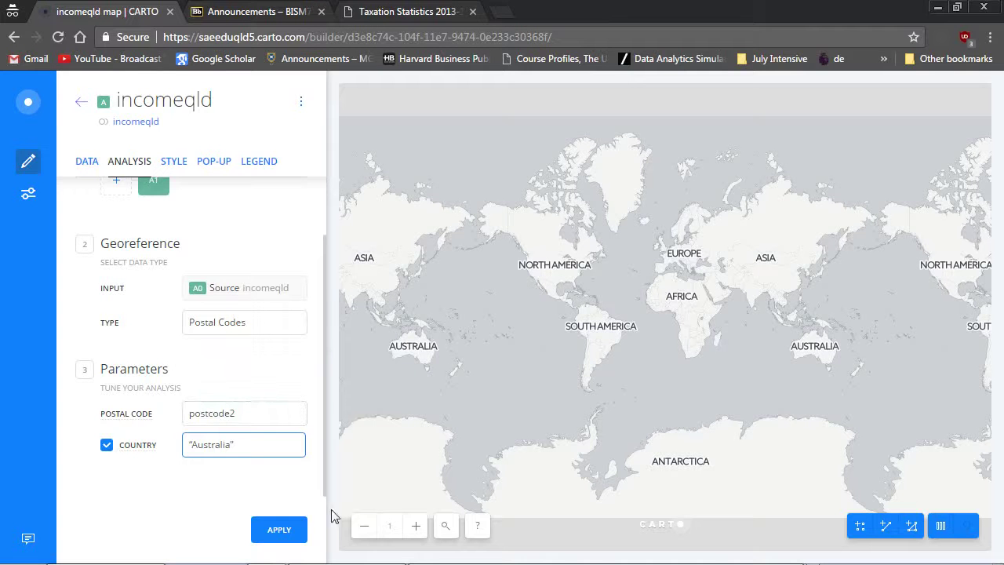
click(278, 531)
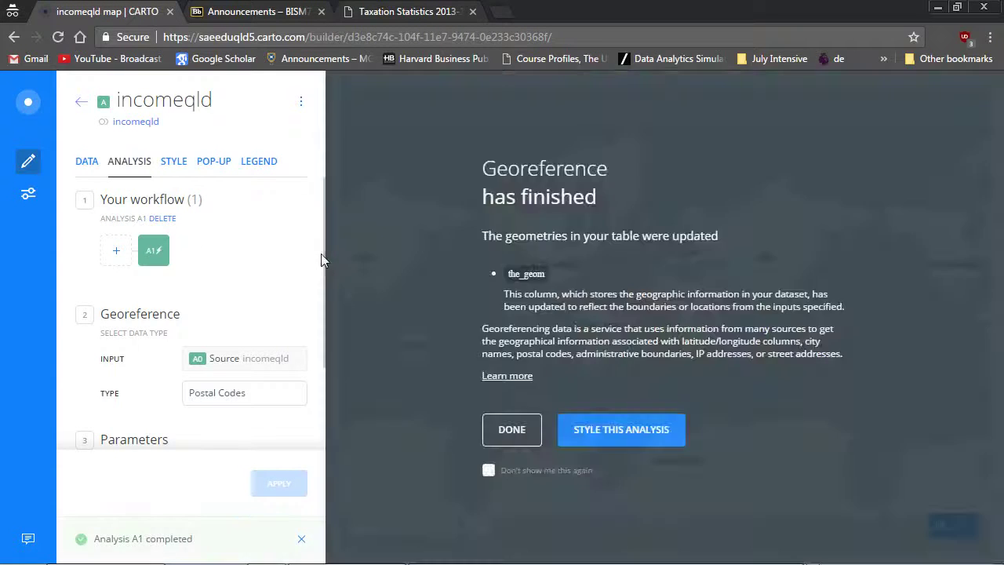
Dismiss the georeference completion message so it does not show again, and zoom the map in on Queensland.
click(490, 472)
click(528, 439)
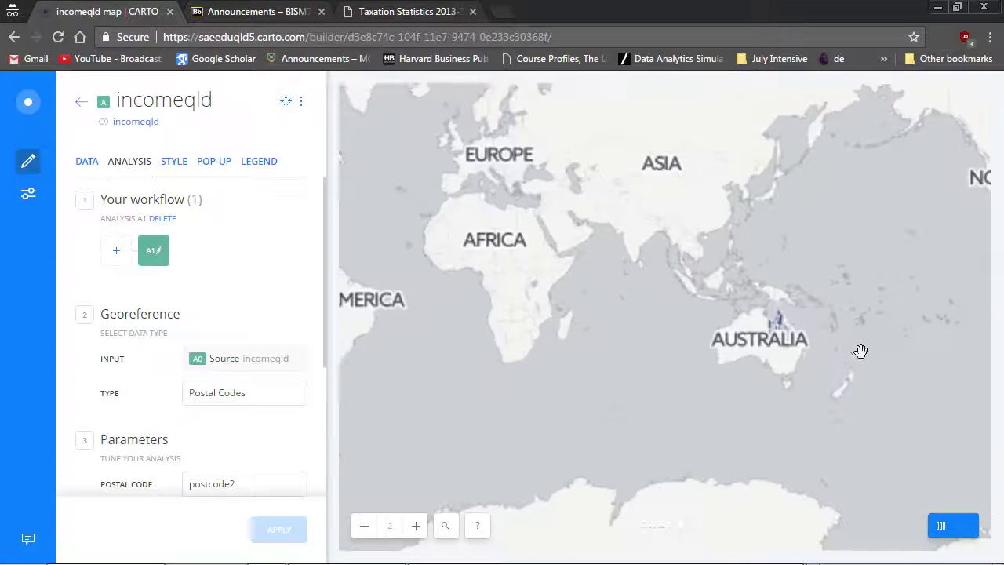
scroll(861, 348, up, 1)
scroll(816, 336, up, 2)
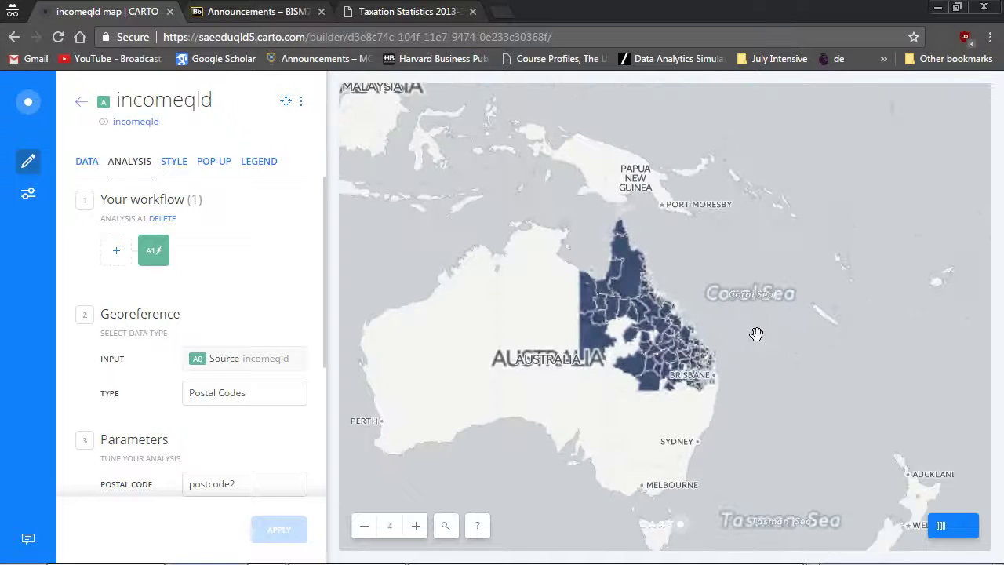
drag(729, 337, 784, 352)
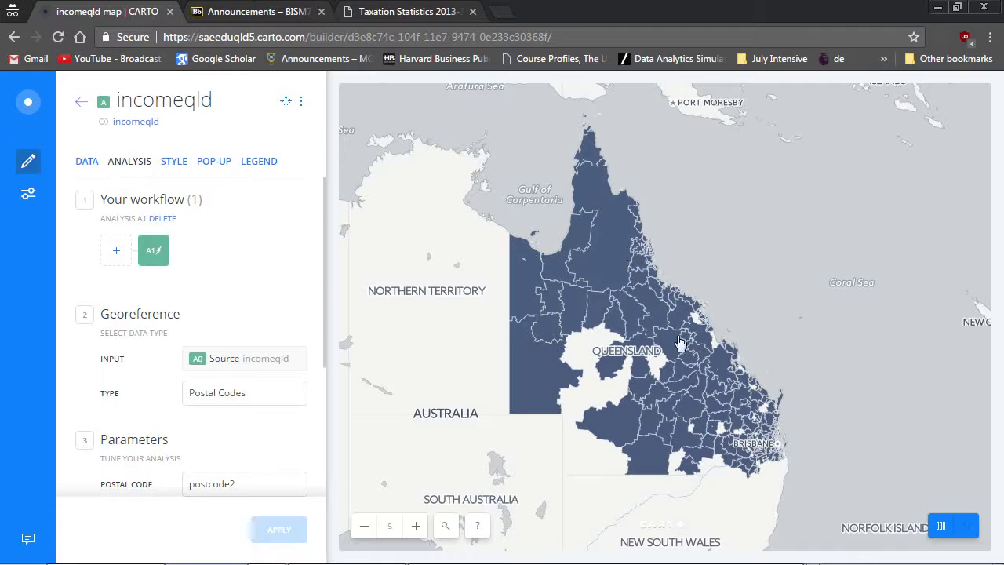
Style the polygon fill by value using the median_taxable_income_2013_14 column.
click(183, 166)
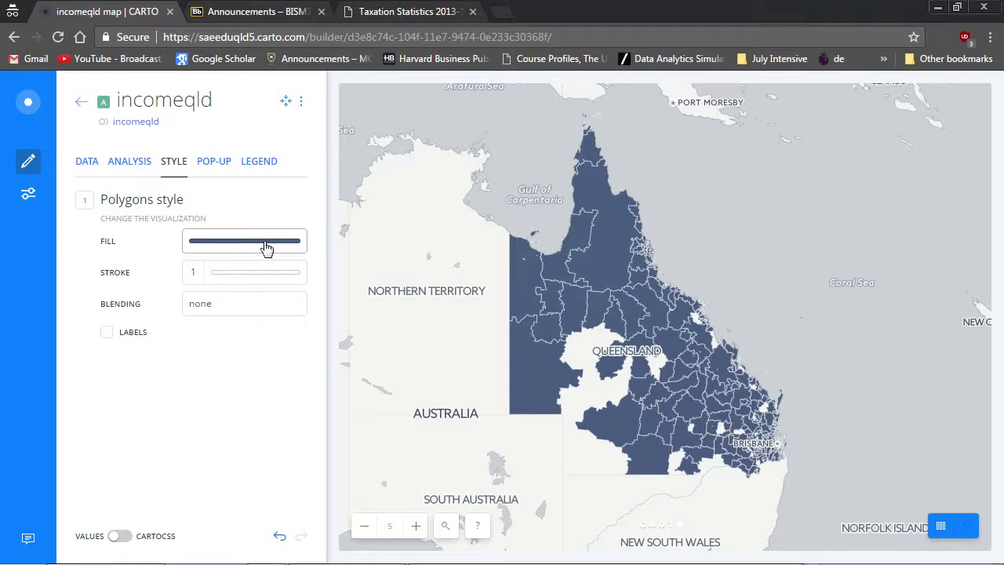
click(211, 247)
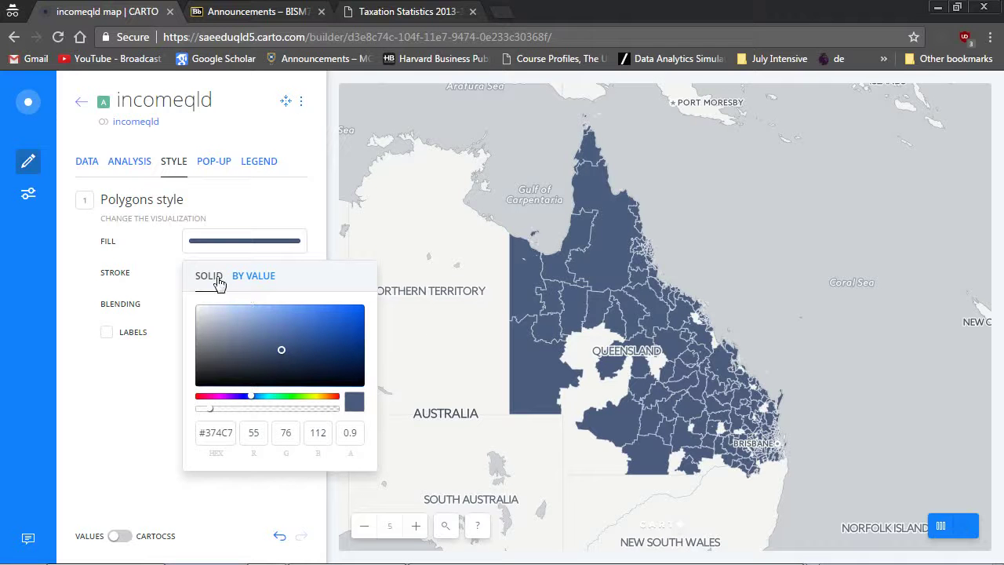
click(265, 279)
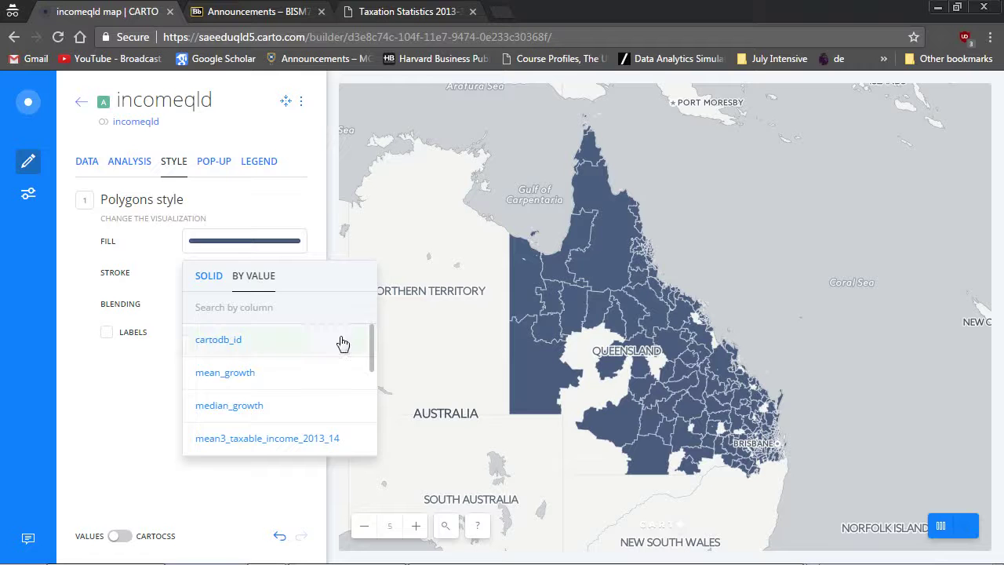
drag(370, 349, 369, 410)
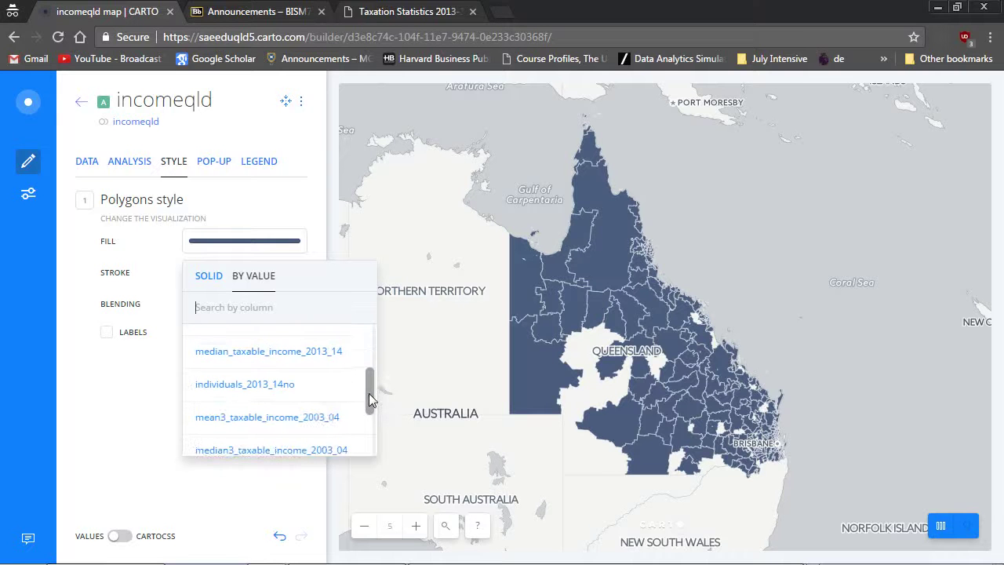
click(306, 356)
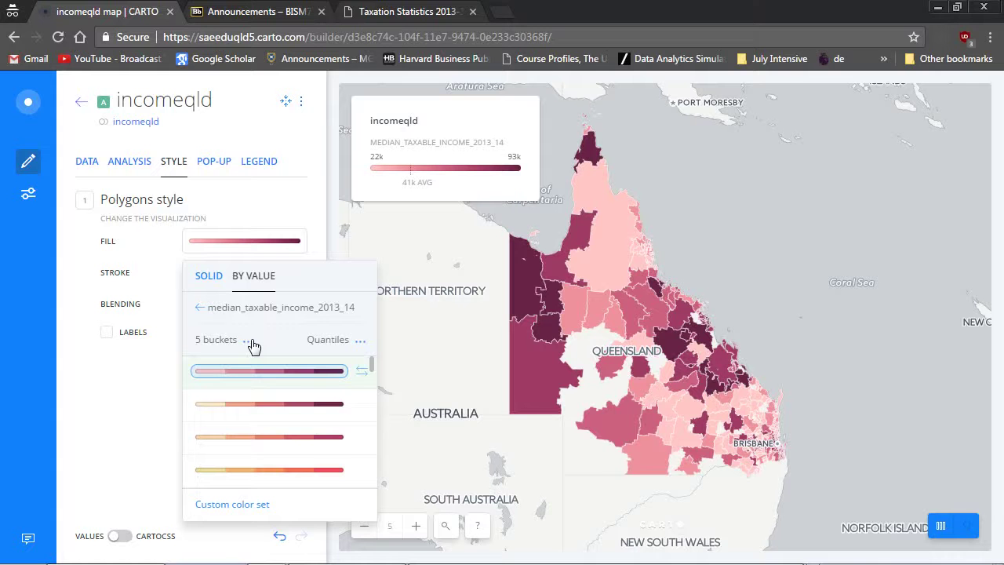
click(253, 345)
scroll(374, 382, down, 2)
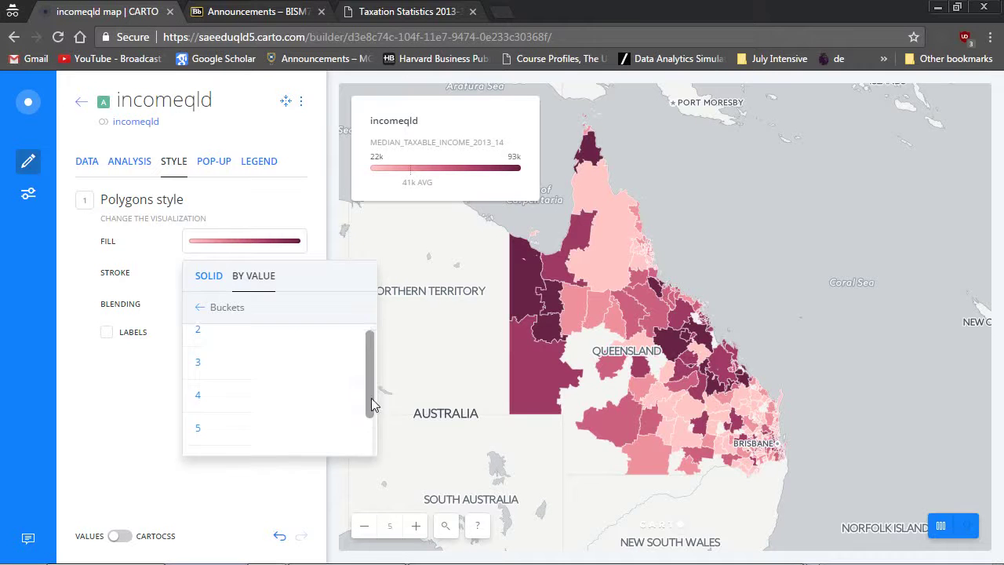
click(320, 437)
click(197, 242)
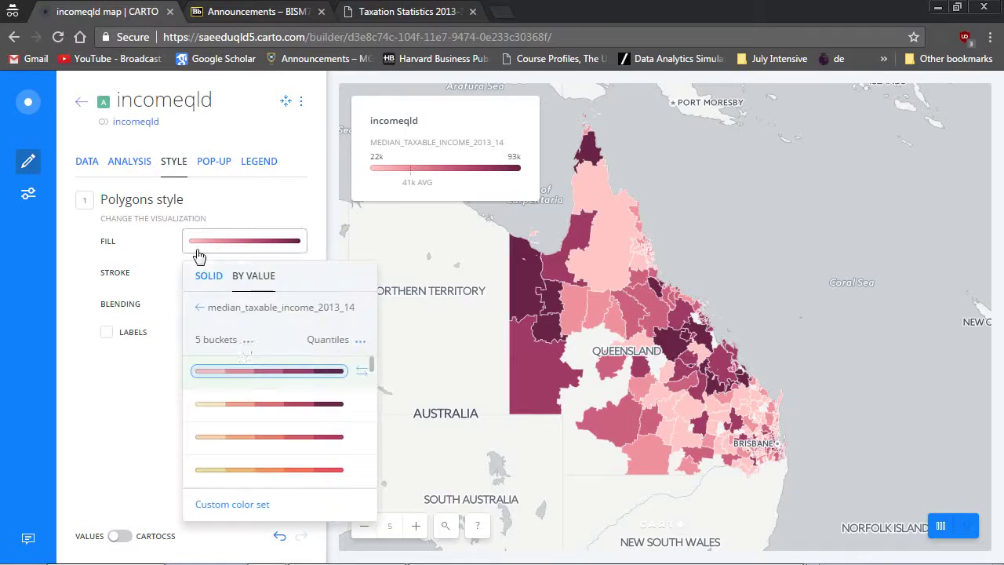
Set the median taxable income fill to 7 buckets and close the fill settings.
click(253, 345)
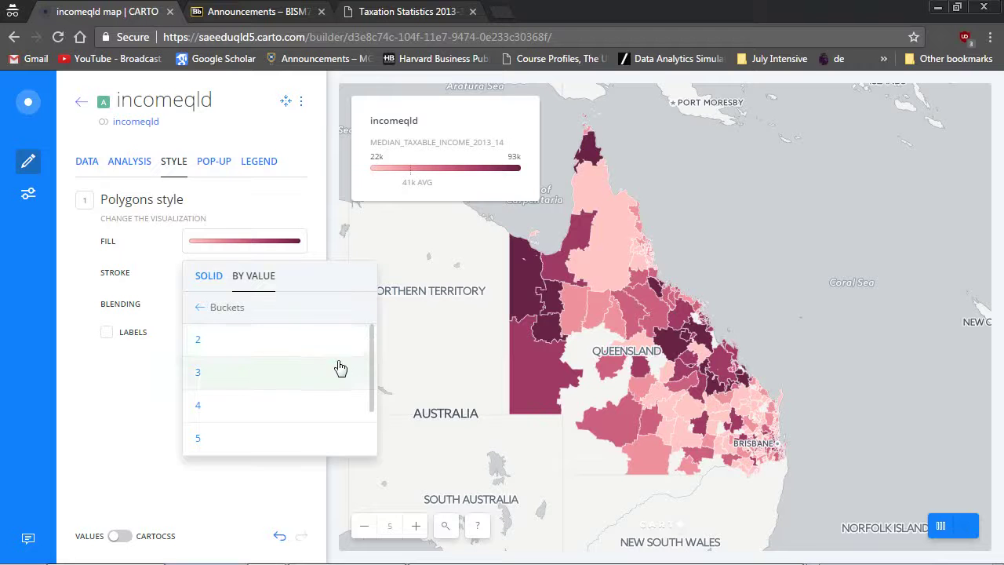
scroll(337, 376, down, 2)
click(306, 438)
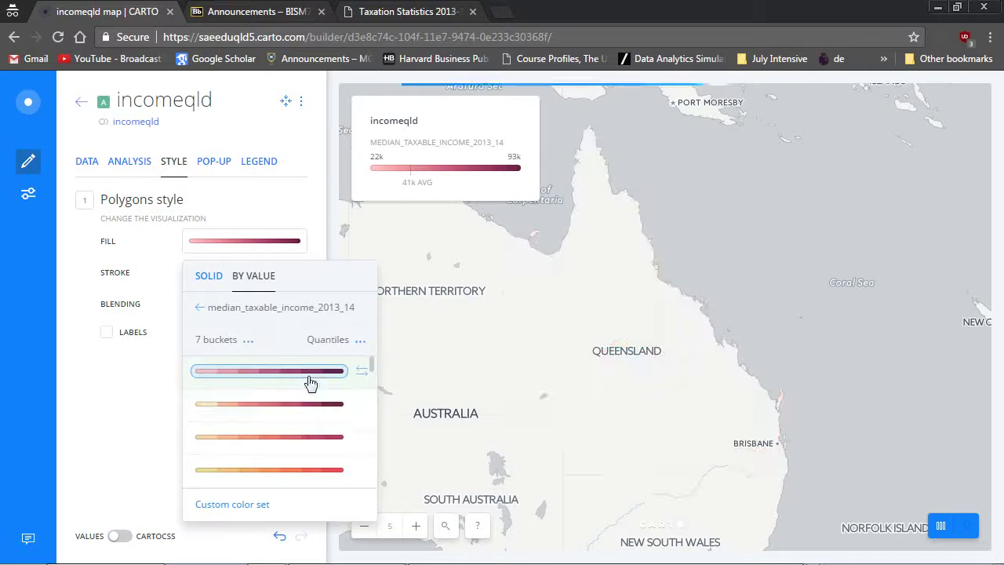
click(289, 210)
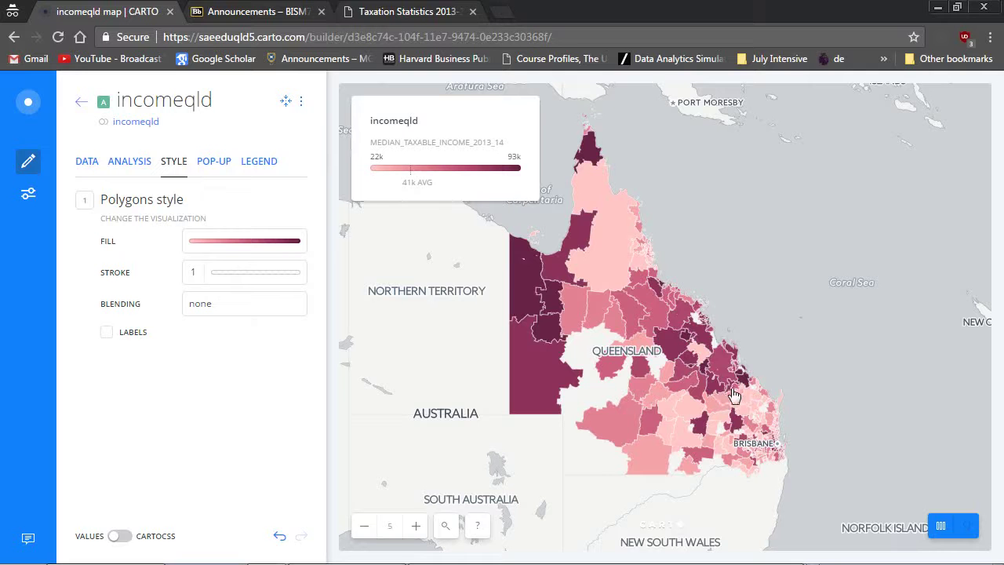
Examine how median taxable income varies between postcodes across central and coastal Queensland on the map.
scroll(779, 367, up, 1)
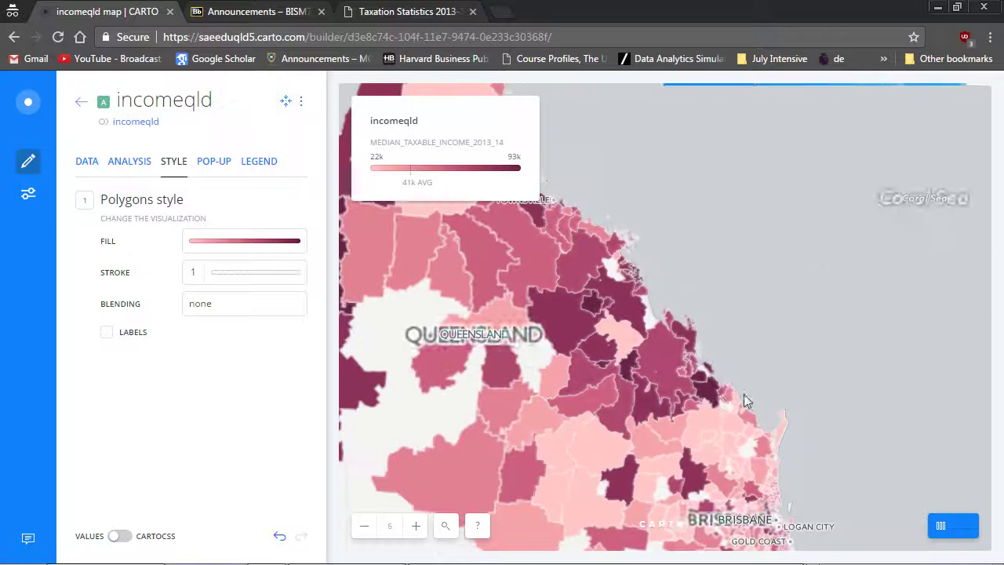
drag(806, 366, 833, 362)
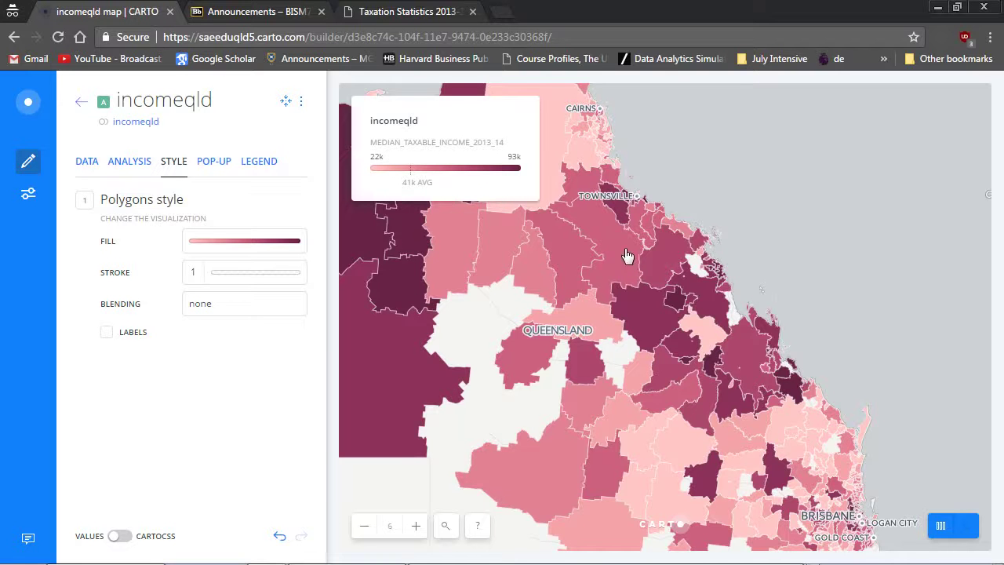
drag(702, 310, 774, 333)
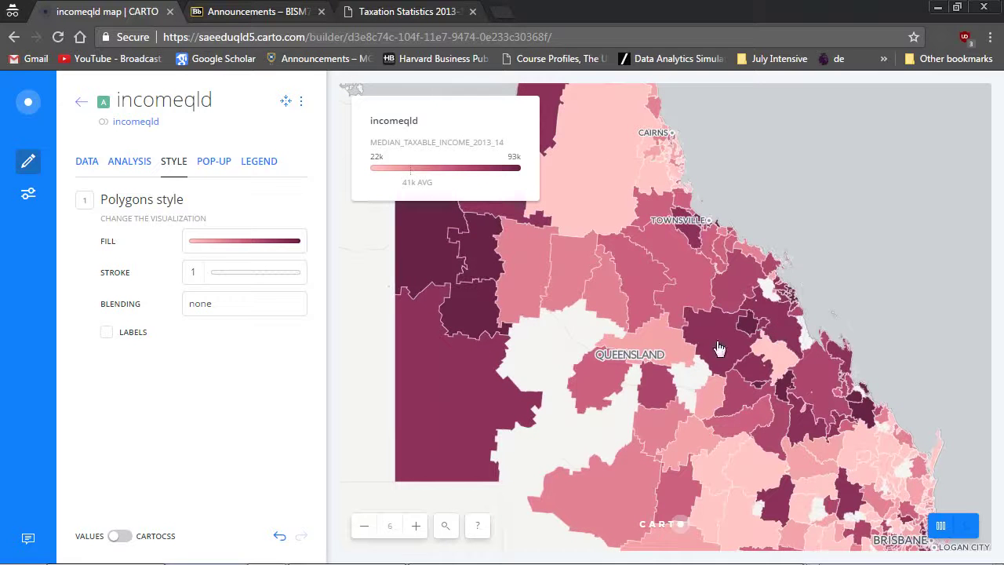
mouse_move(863, 562)
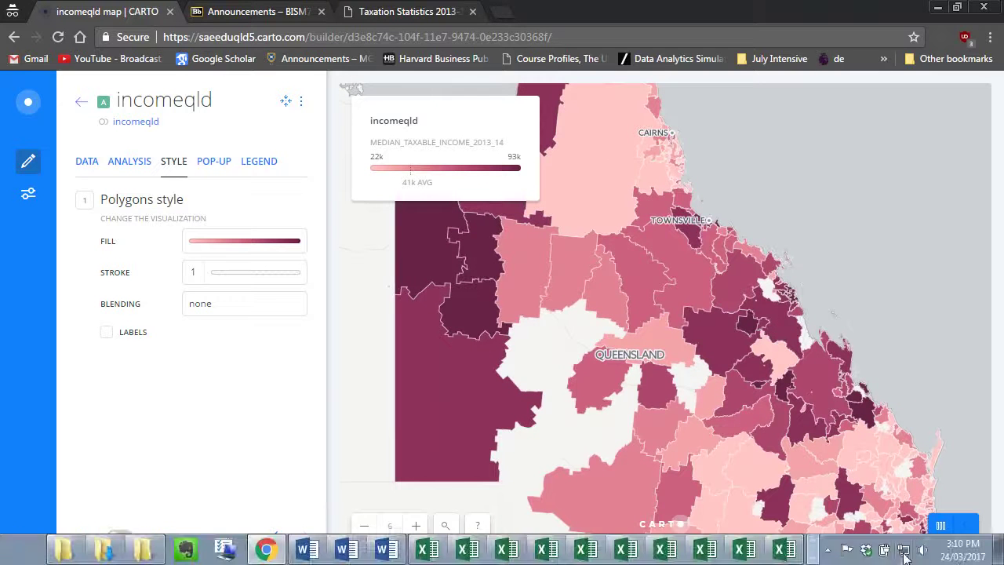
click(814, 557)
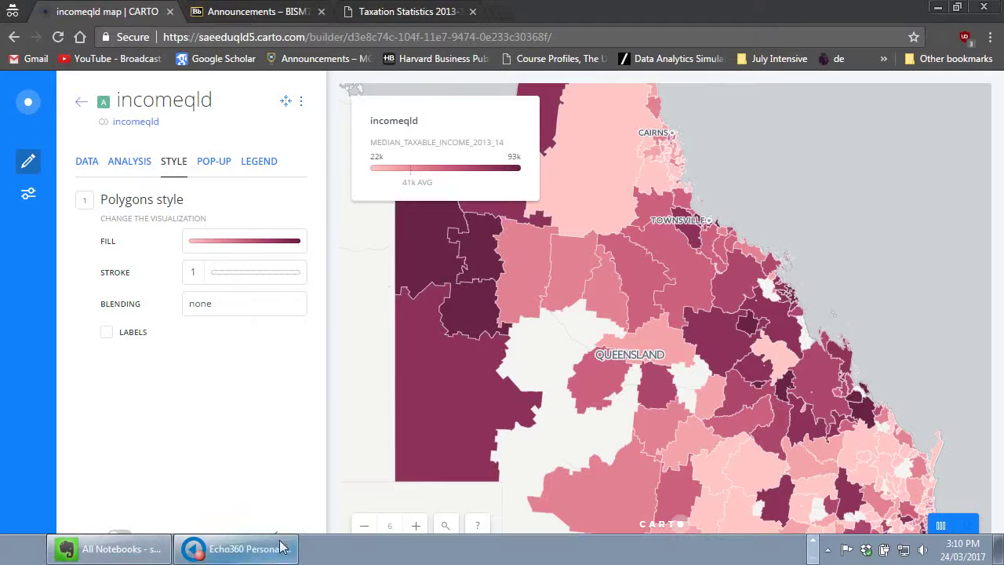